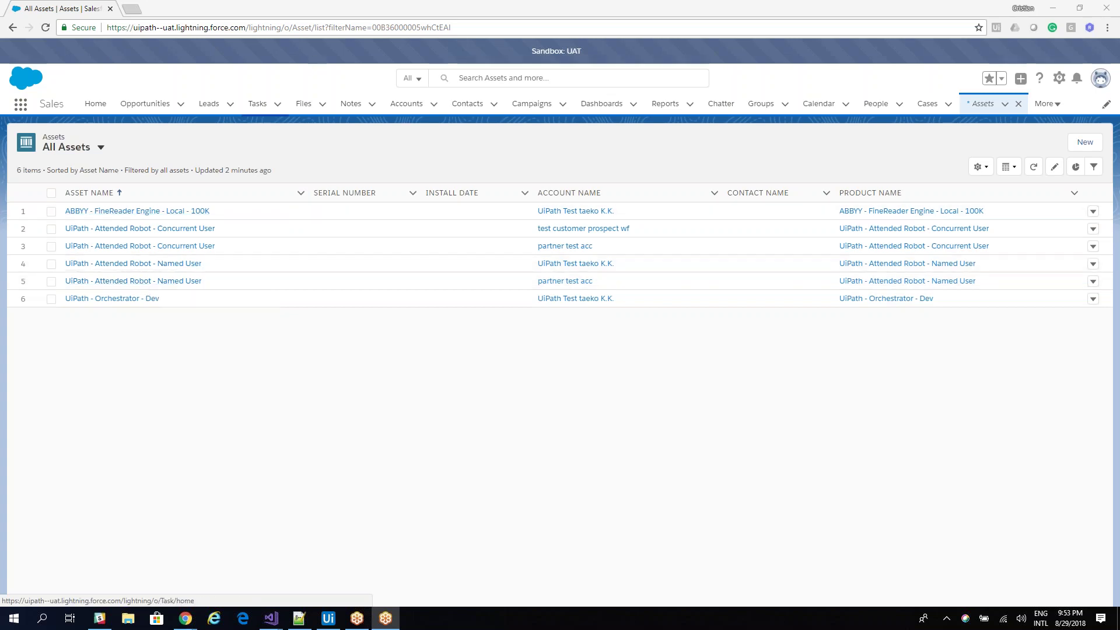
Inspect the row 5 Named User asset's details and empty Licenses list, then close Chrome.
left_click(154, 285)
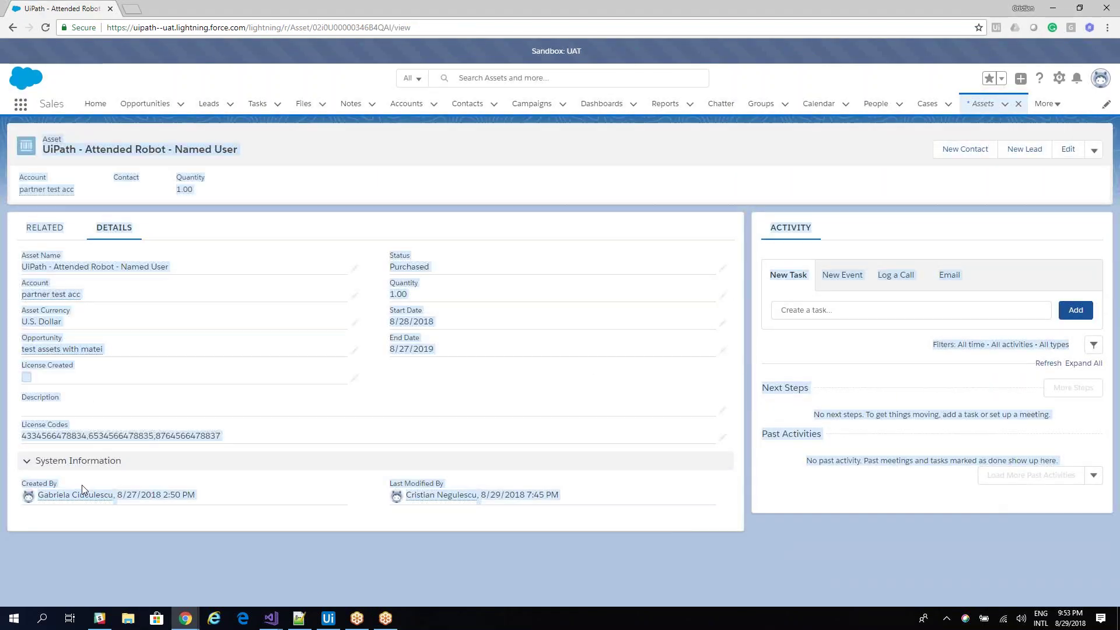
left_click(125, 436)
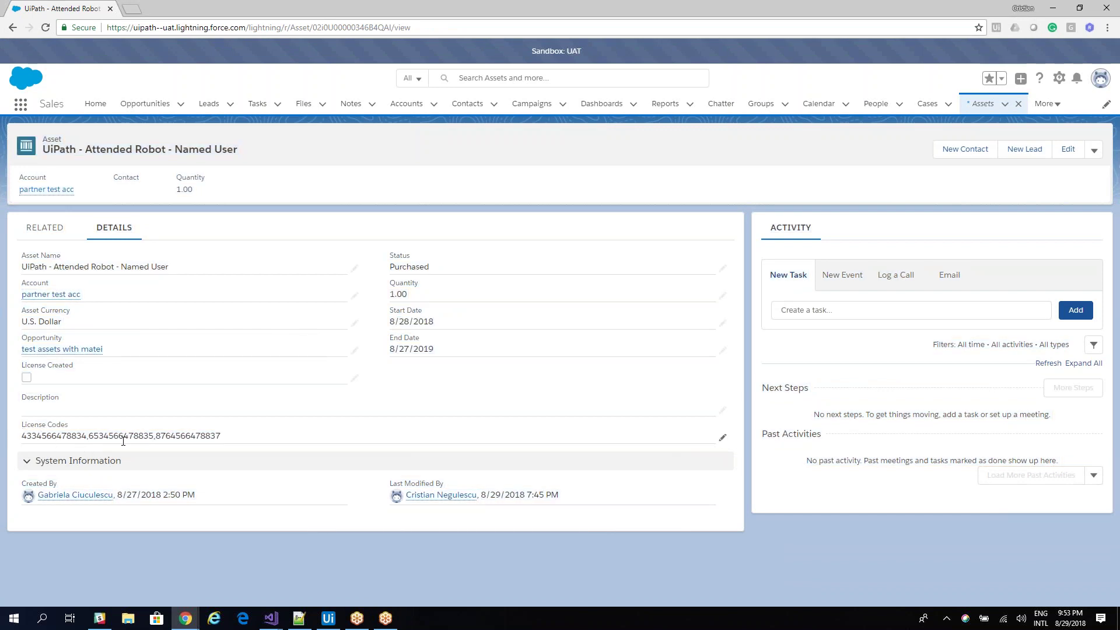
left_click(51, 227)
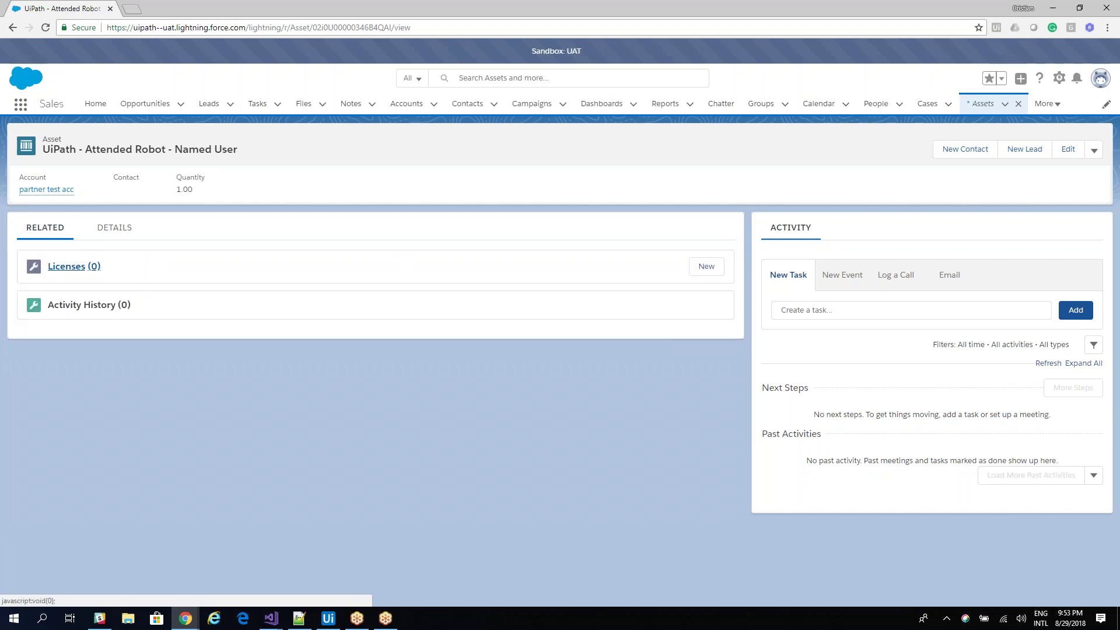
left_click(104, 230)
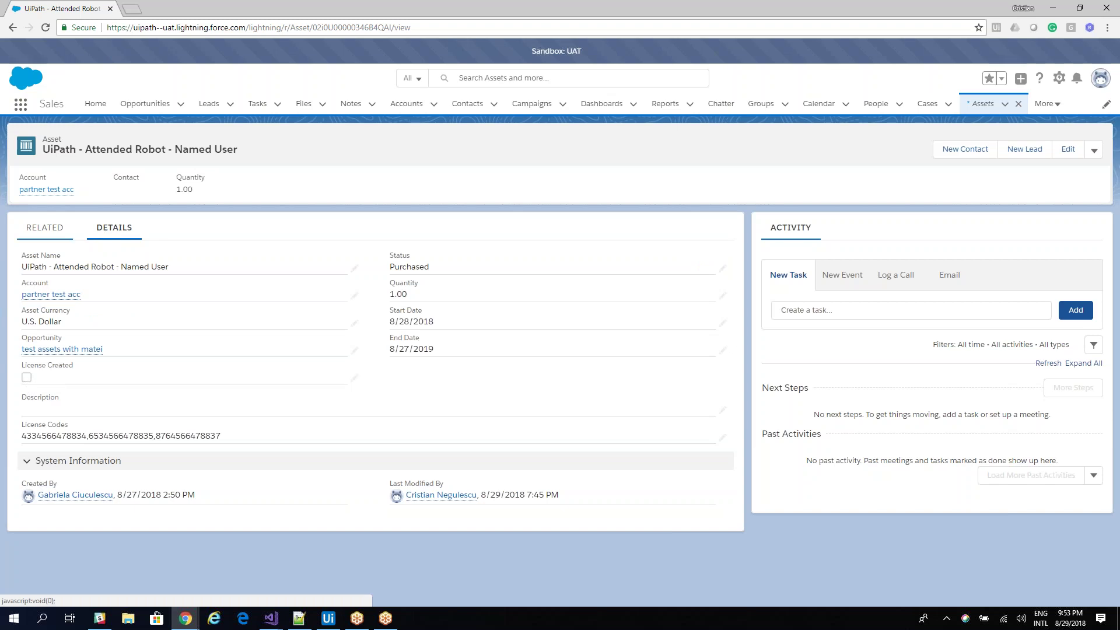
left_click(109, 8)
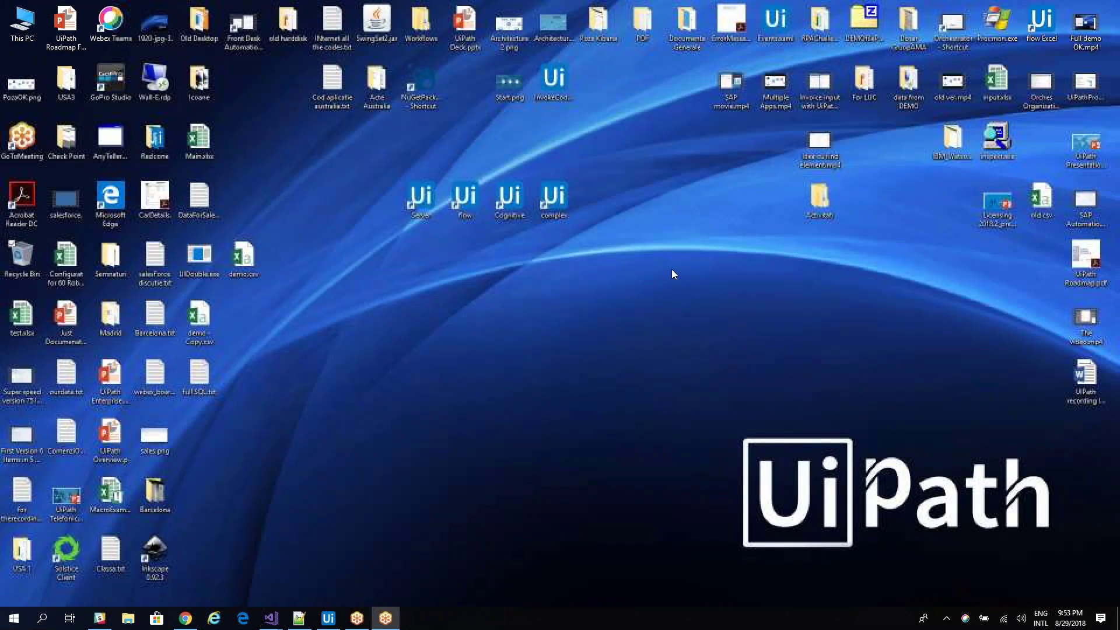
Bring the SalesForce workflow forward in UiPath Studio and run it.
left_click(1066, 619)
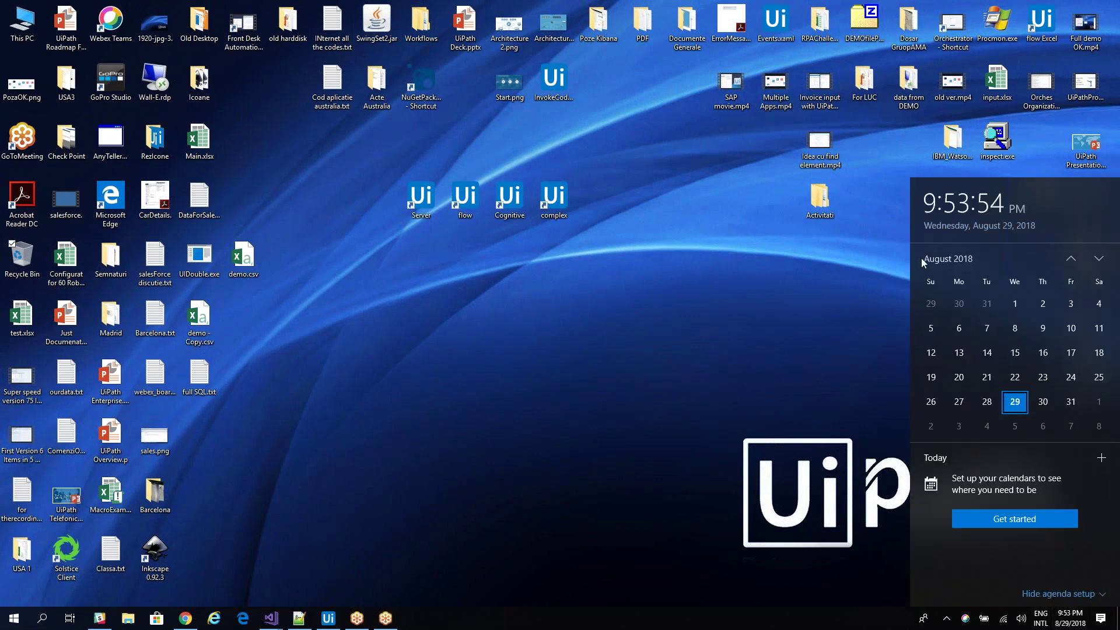
left_click(331, 625)
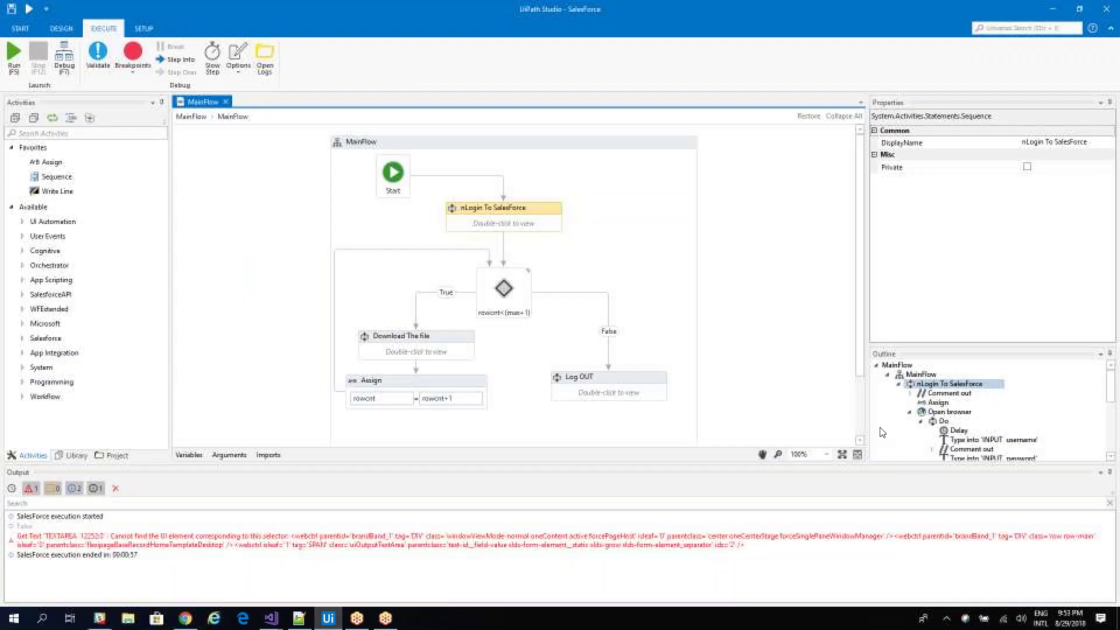
left_click(1066, 619)
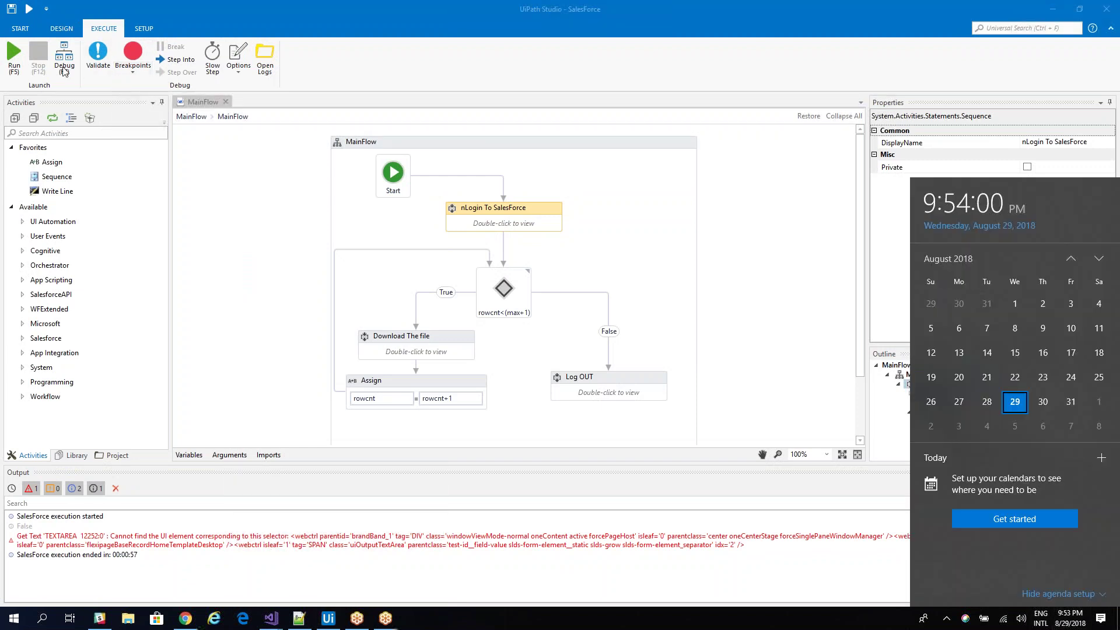
left_click(24, 62)
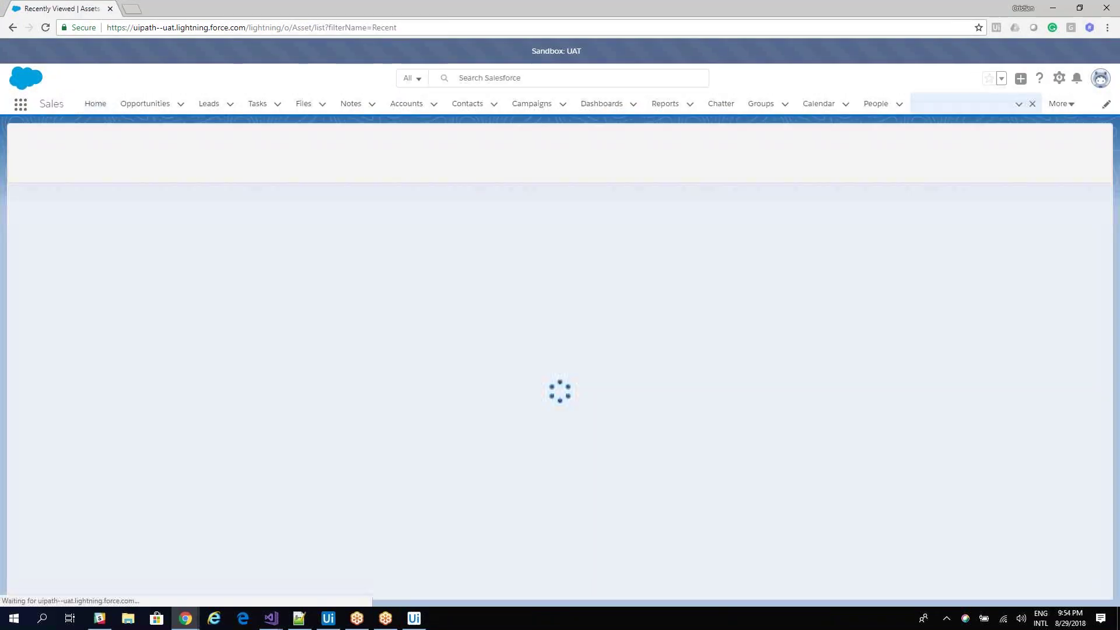
Switch to All Assets, open rows 1–4 in turn, then open the row 5 Named User asset.
left_click(135, 147)
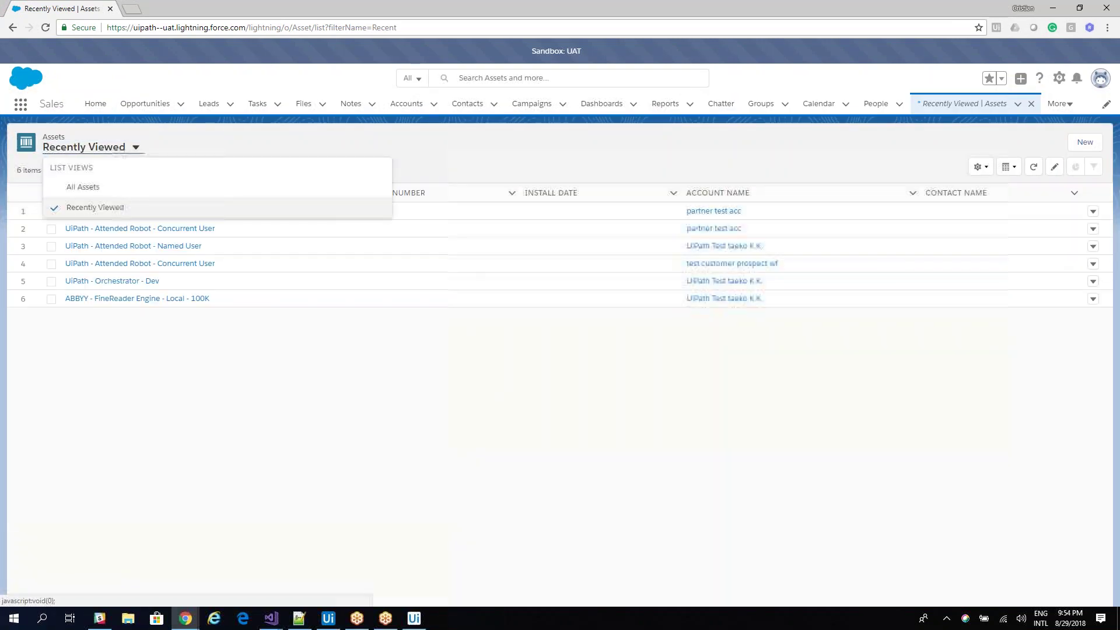
left_click(73, 187)
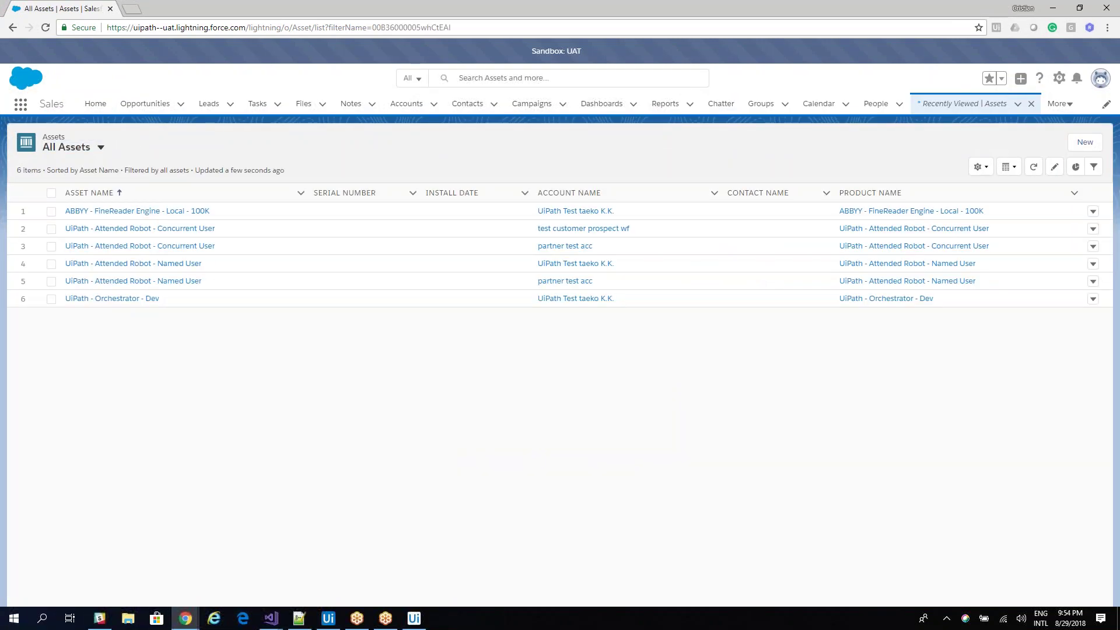
left_click(137, 211)
key("alt+Left")
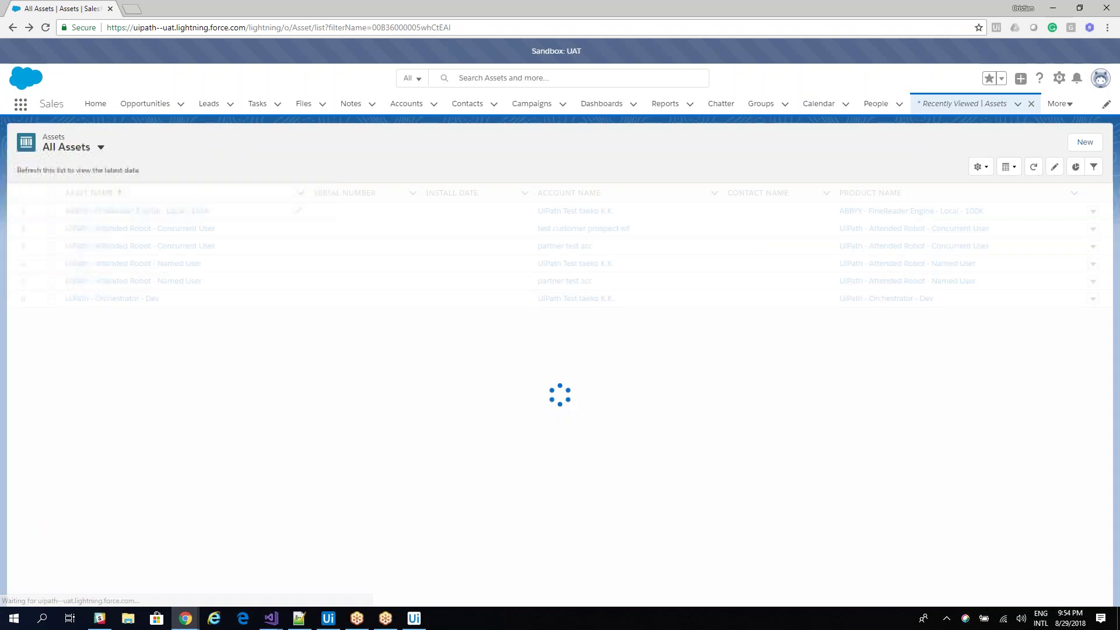
left_click(140, 228)
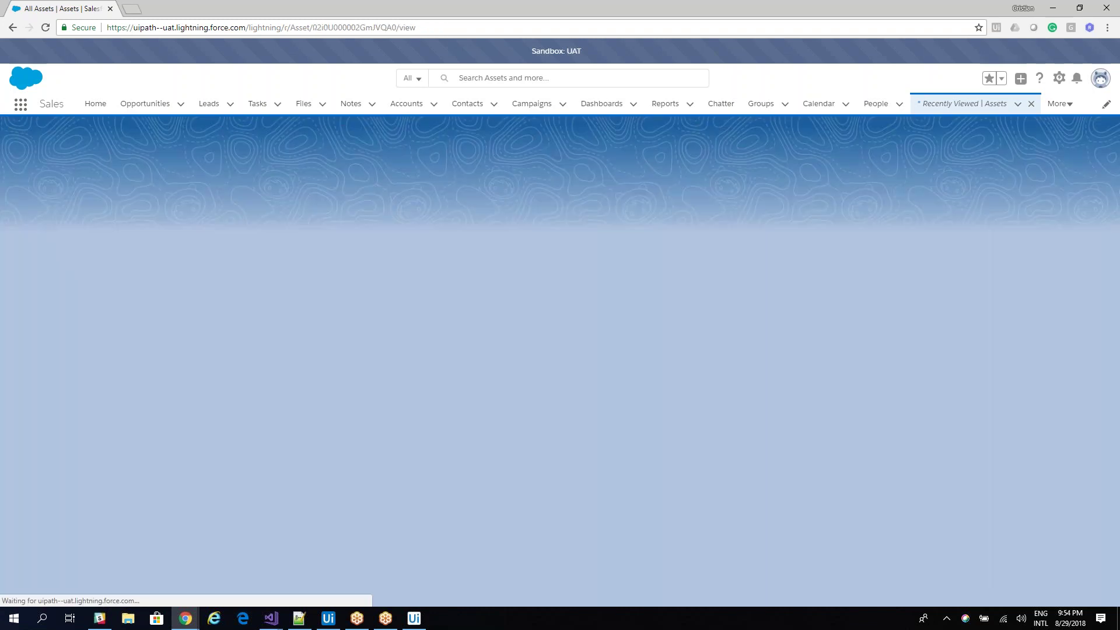
key("alt+Left")
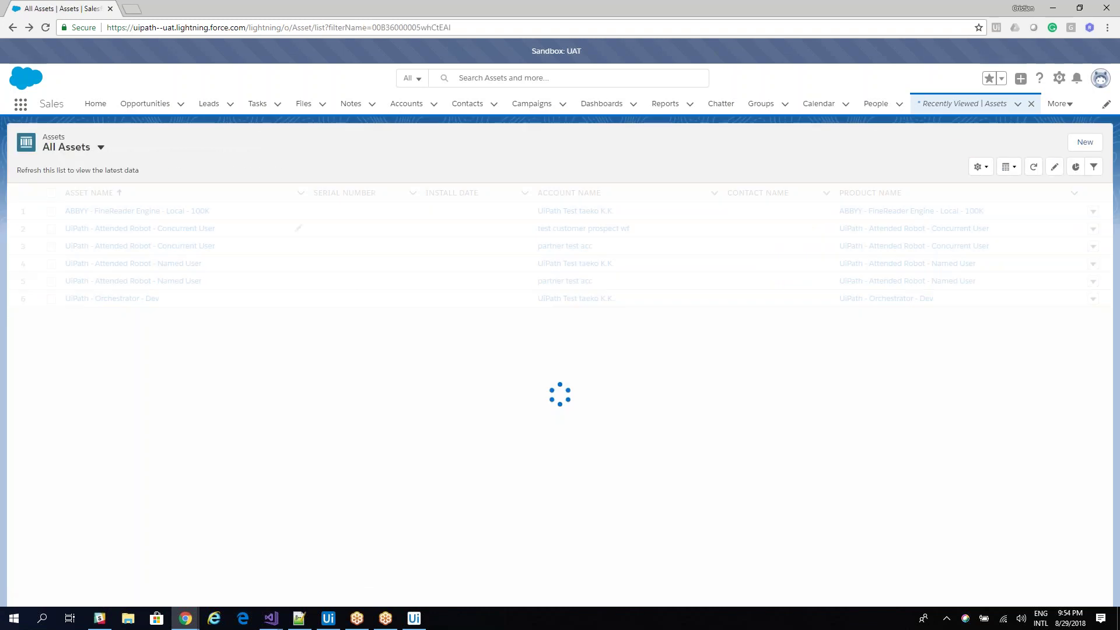
left_click(140, 245)
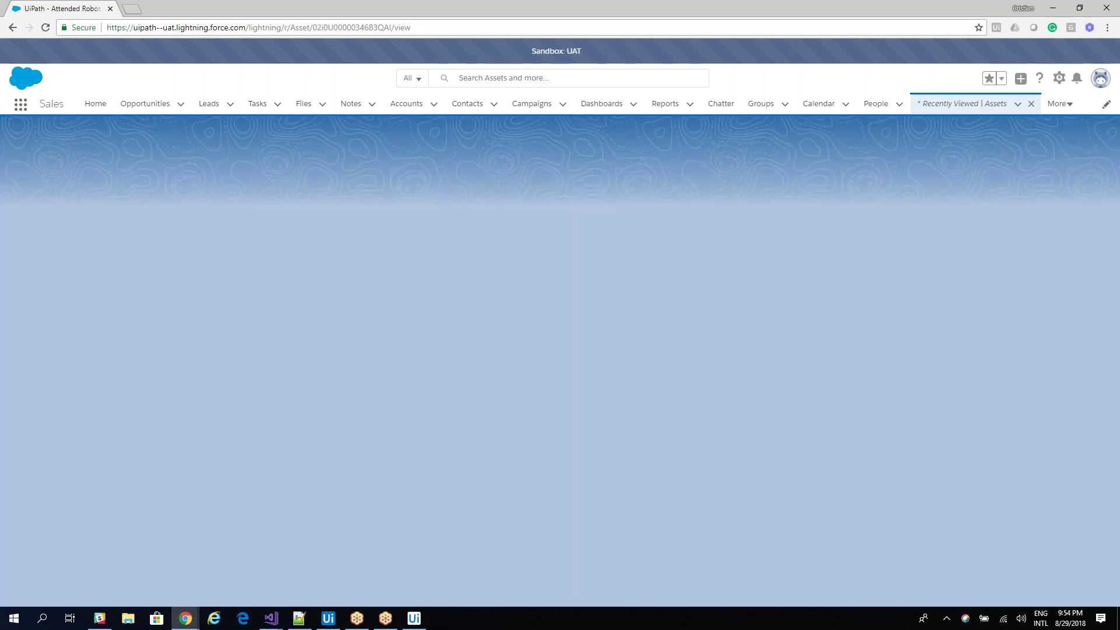
key("alt+Left")
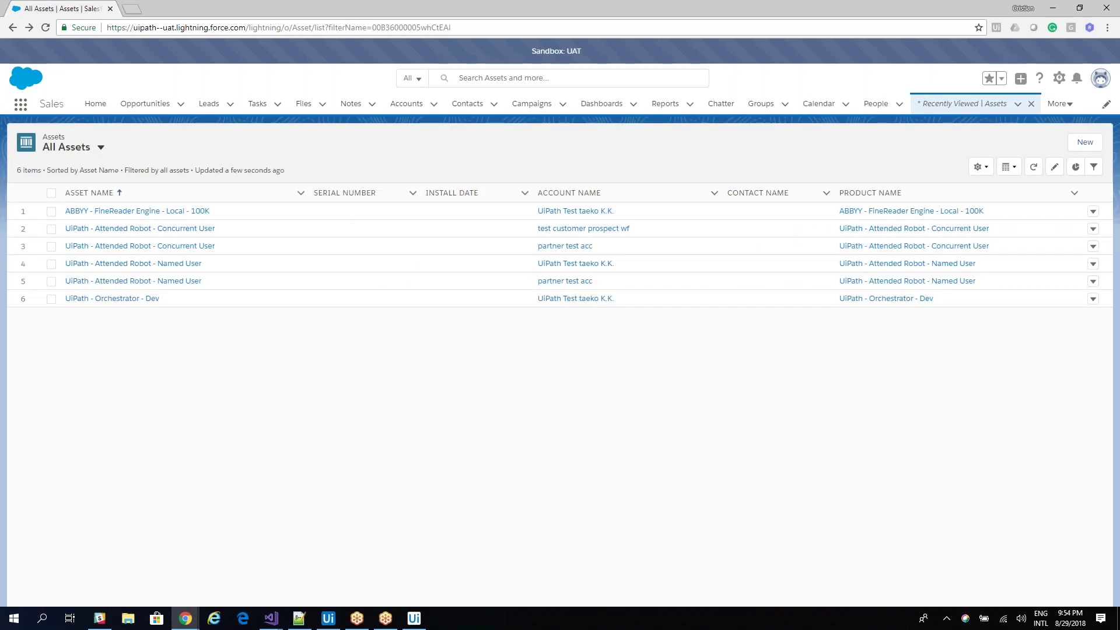
left_click(134, 263)
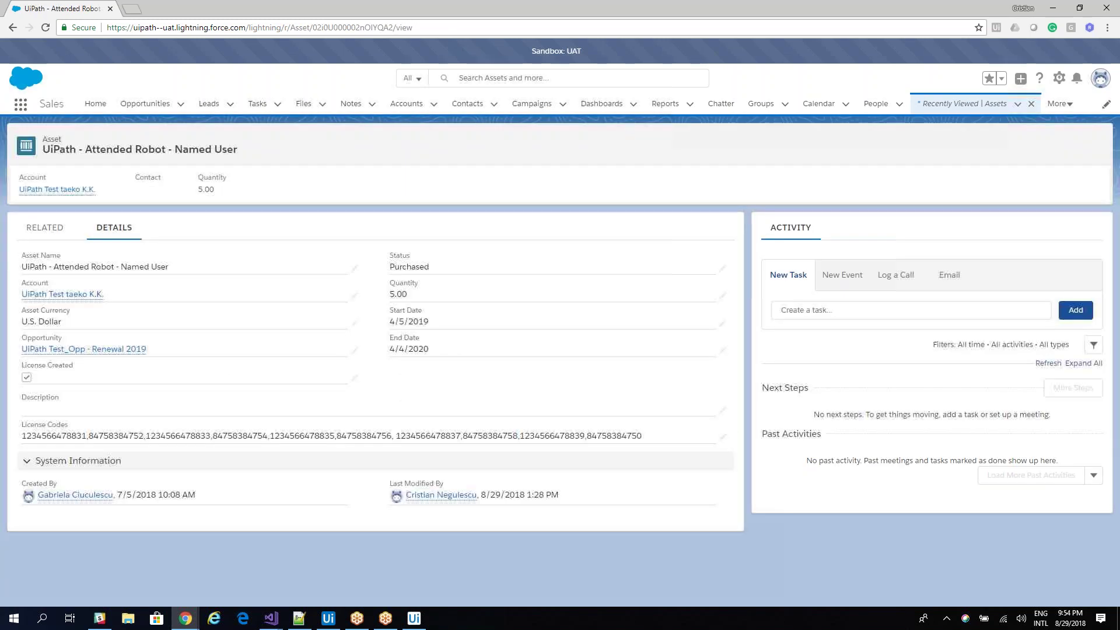
key("alt+Left")
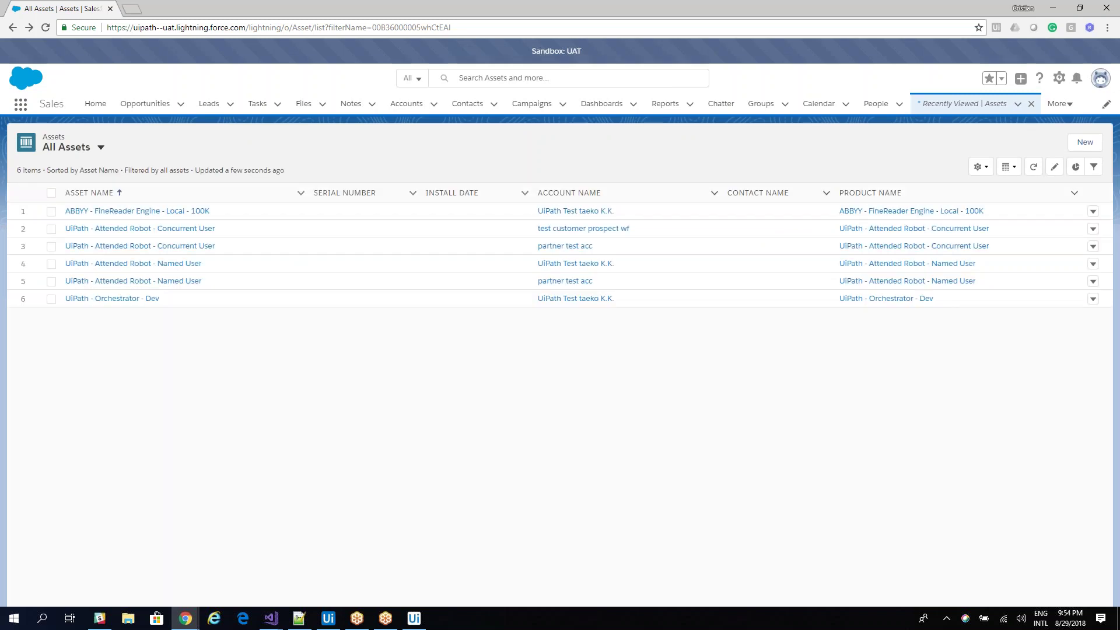
left_click(133, 281)
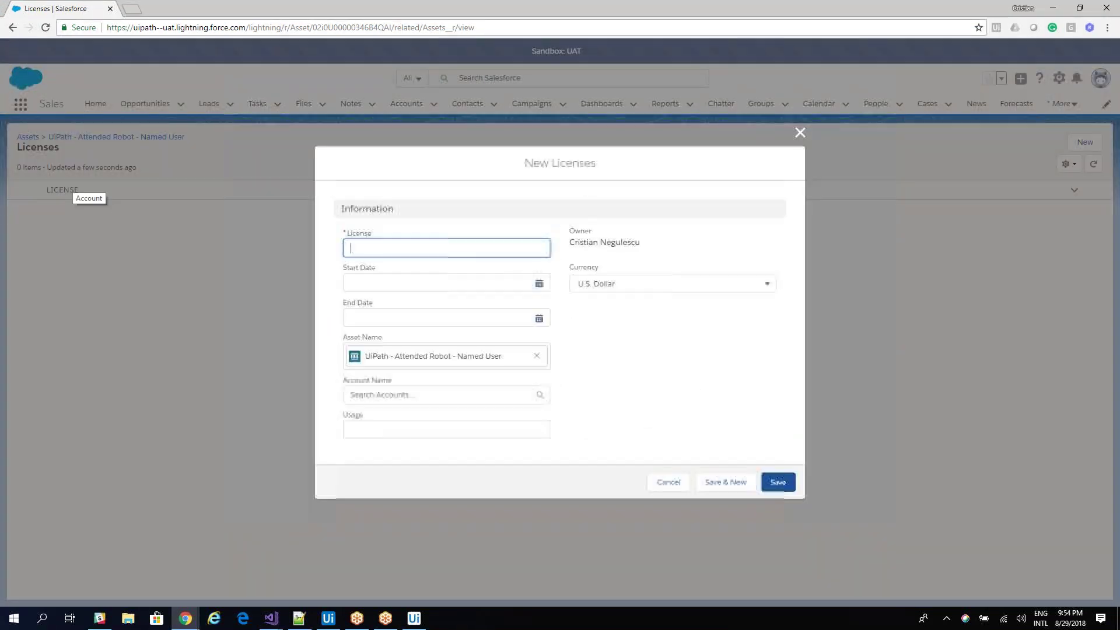
type("4334566478834")
left_click(408, 394)
type("test customer prospect wf")
key("Down")
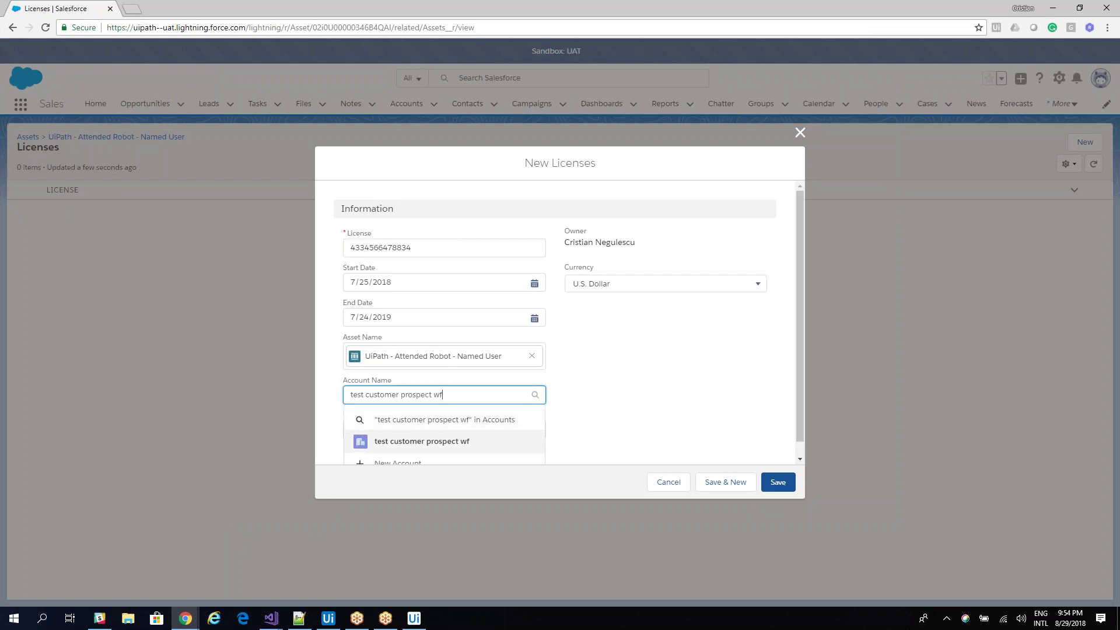
key("Return")
left_click(726, 487)
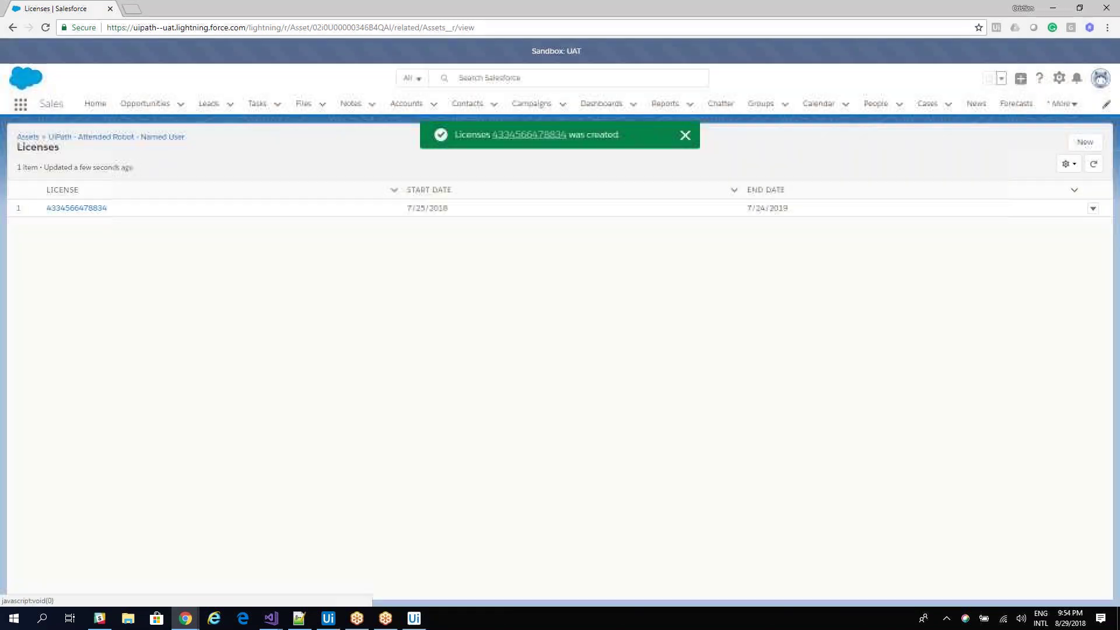
type("6534566478835")
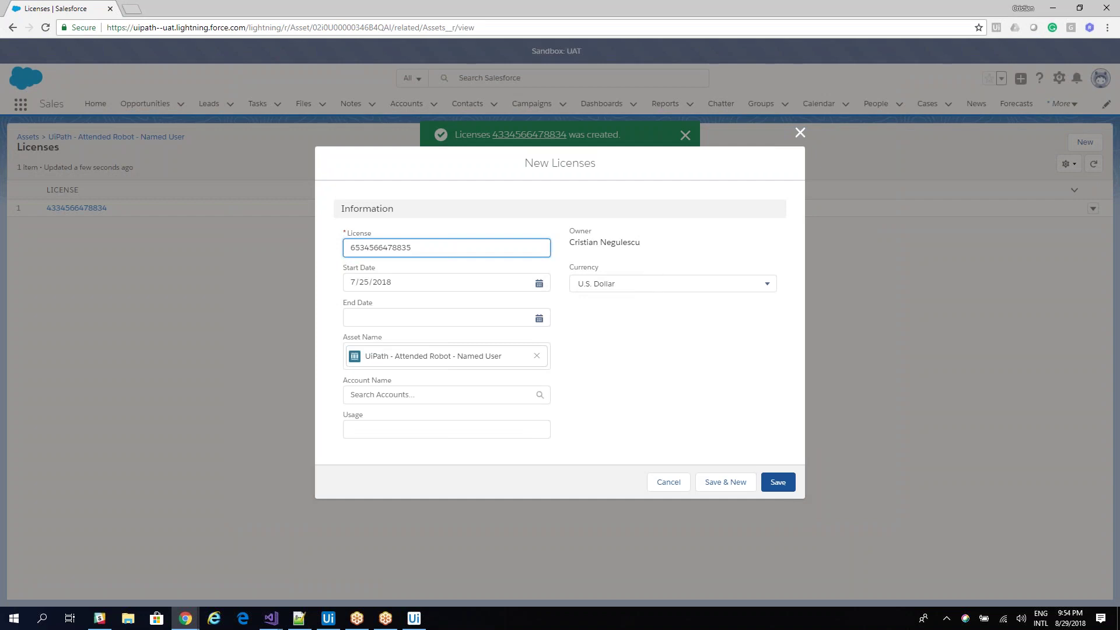
left_click(438, 394)
type("test customer prospect")
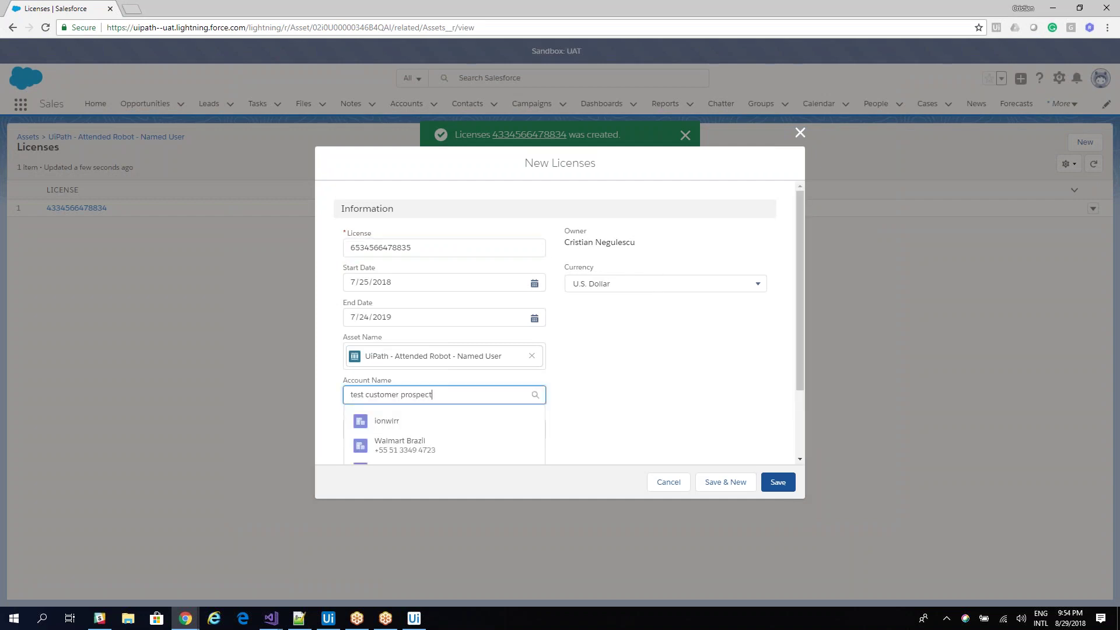
type(" wf")
key("Down")
key("Return")
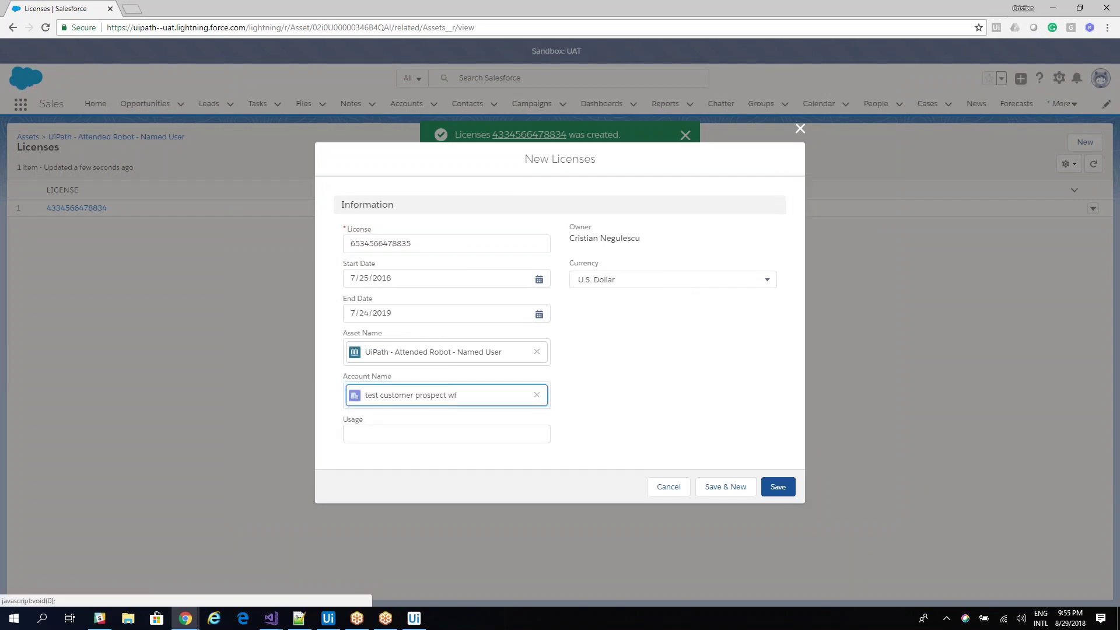
left_click(725, 486)
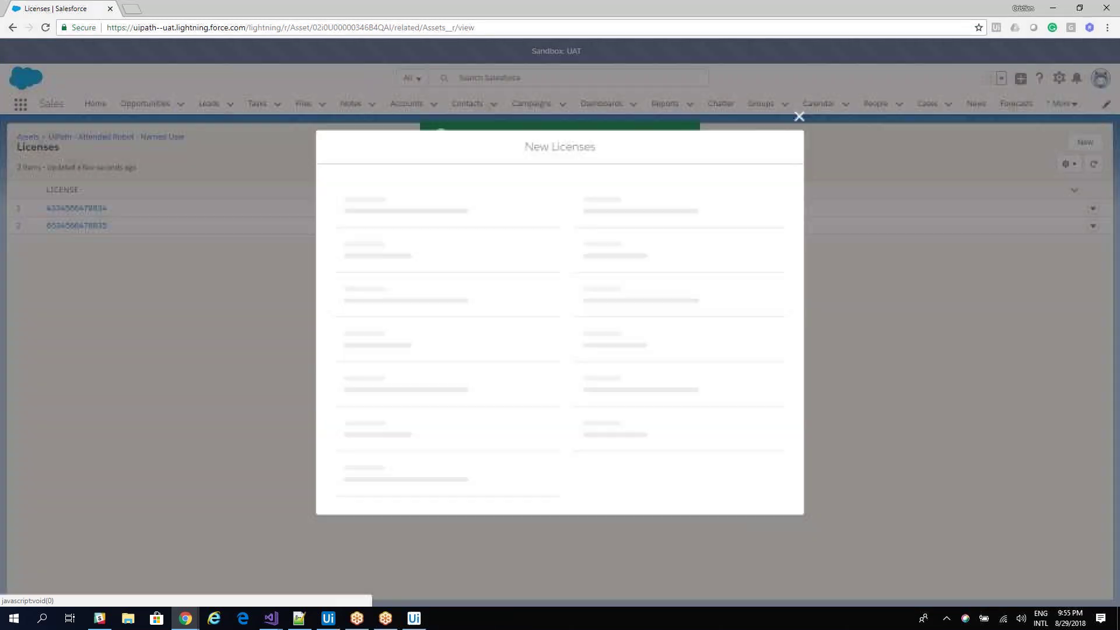
type("8764566478837")
left_click(443, 394)
type("test customer prospect wf")
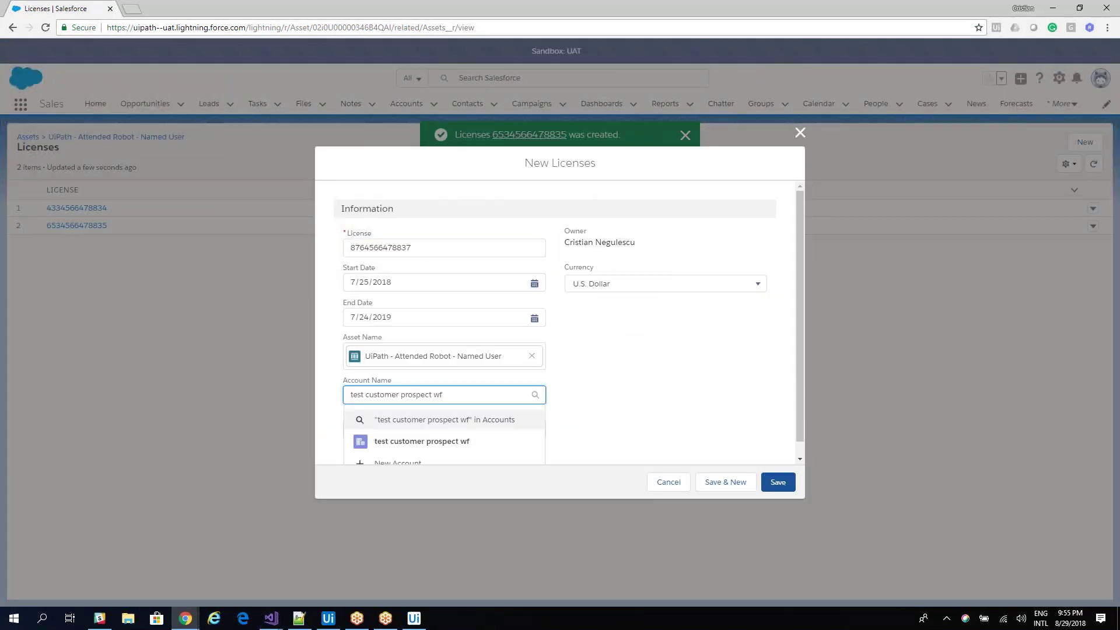
key("Down")
key("Return")
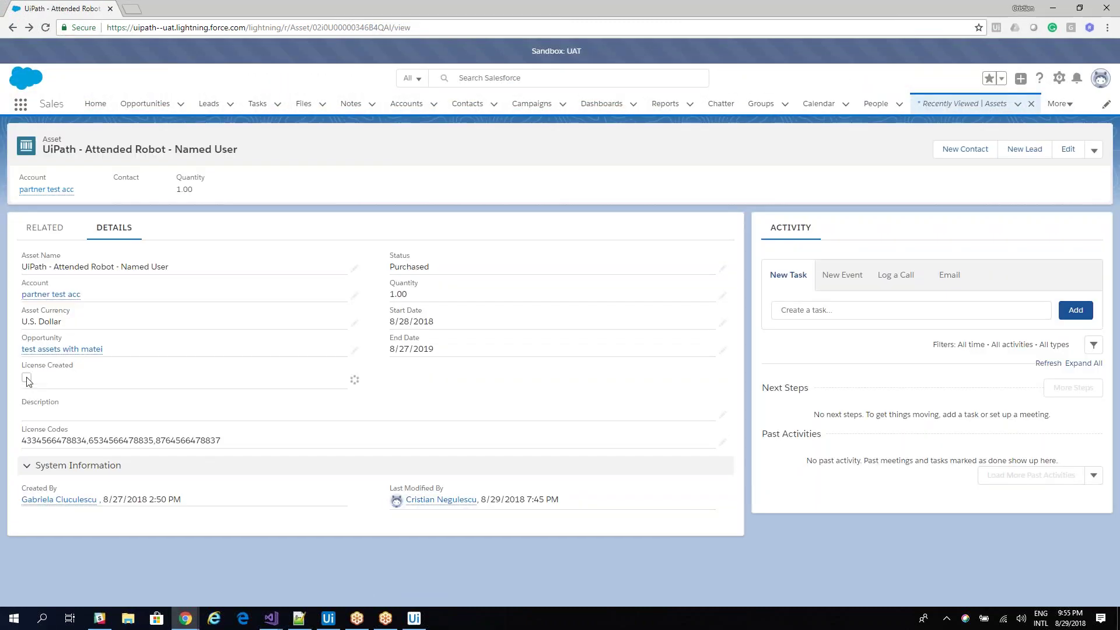
Check License Created on the Named User asset and save it.
left_click(27, 379)
left_click(31, 434)
left_click(396, 588)
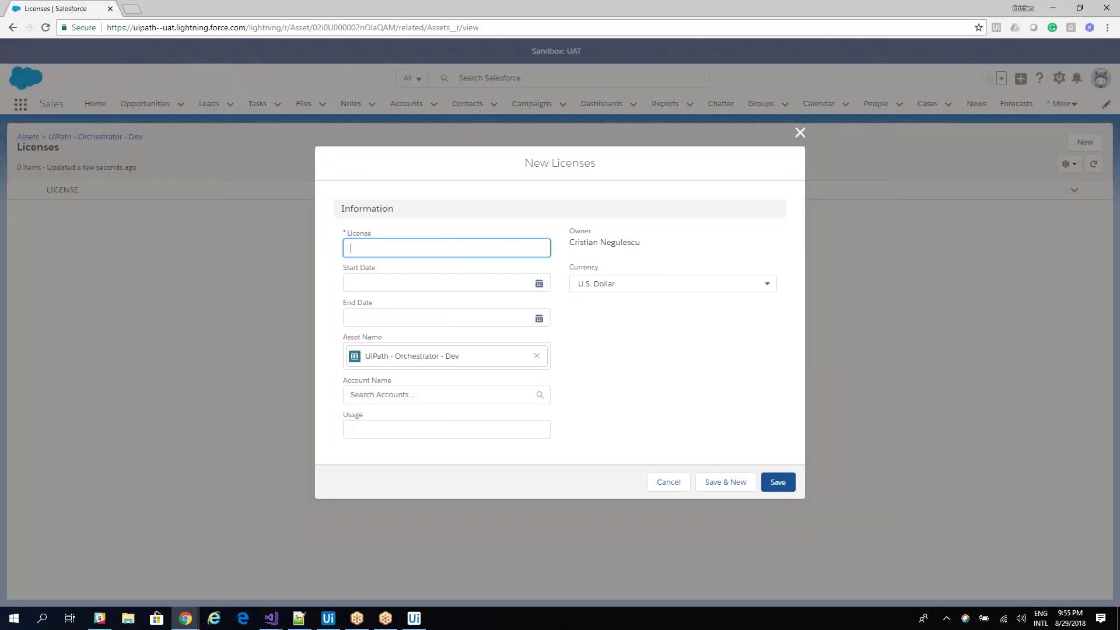
Add Orchestrator - Dev licenses 123456 and 6478834 for account partner test acc.
left_click(446, 395)
type("partner test acc")
key("Down")
key("Return")
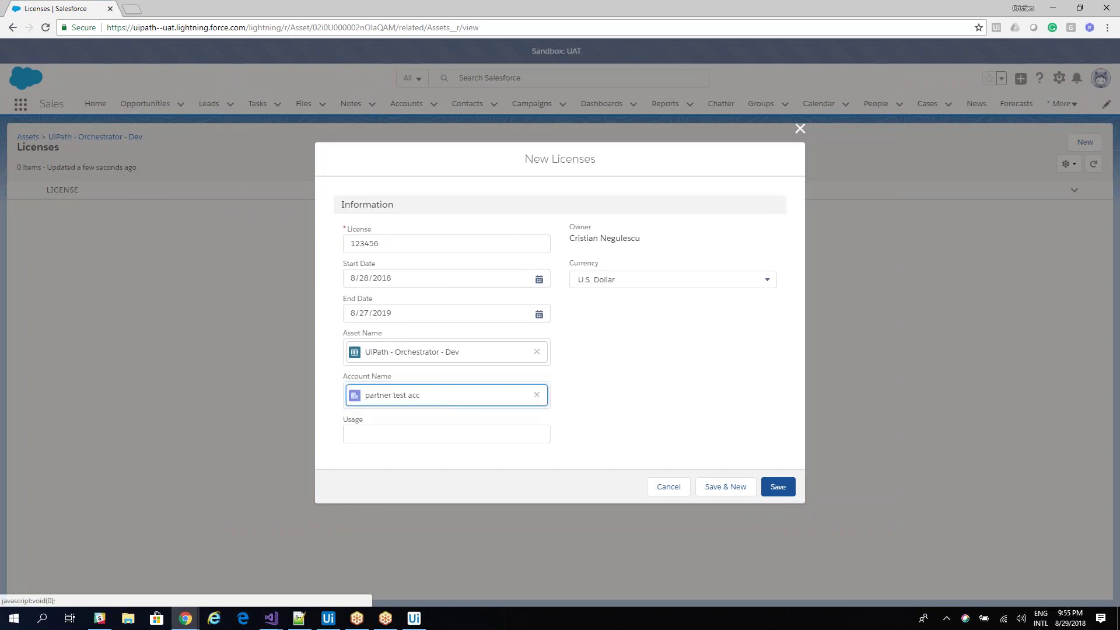
left_click(725, 486)
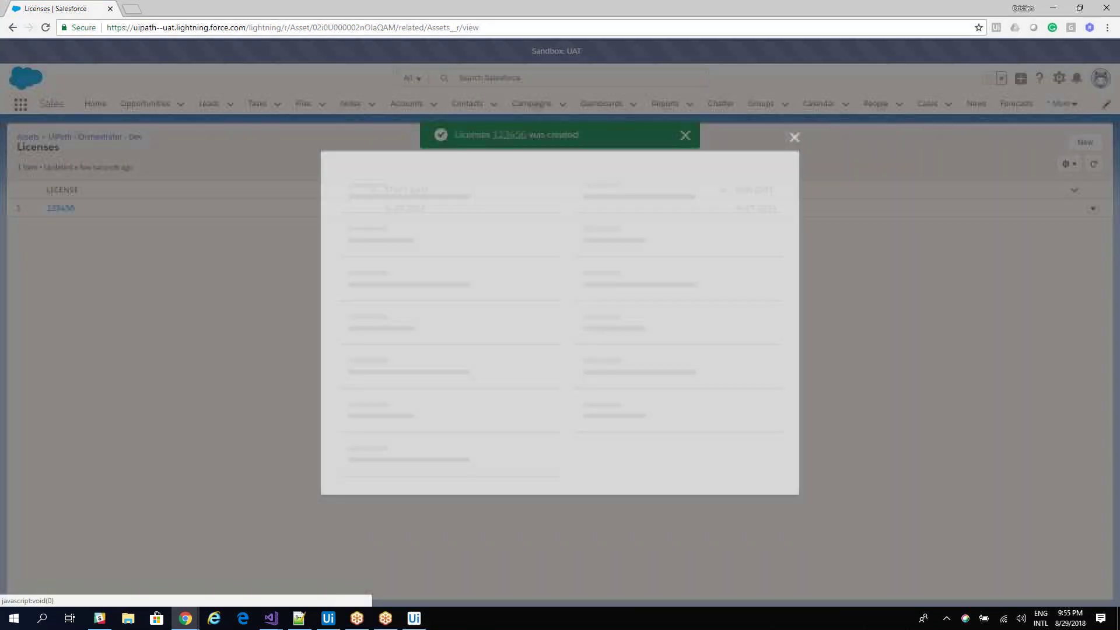
type("6478834")
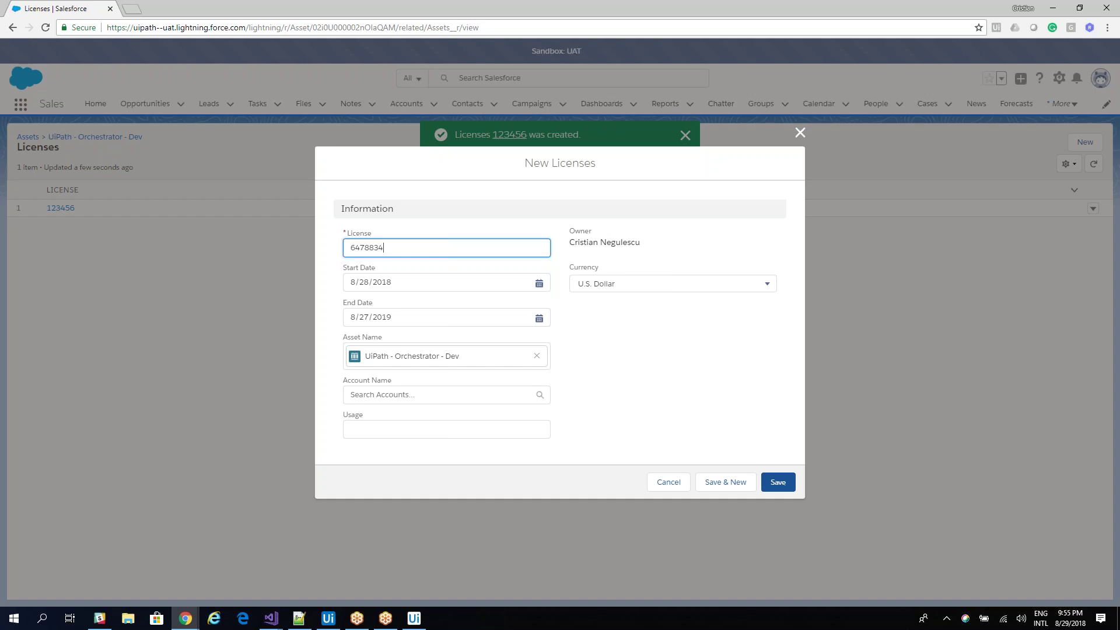
left_click(438, 394)
type("partner test acc")
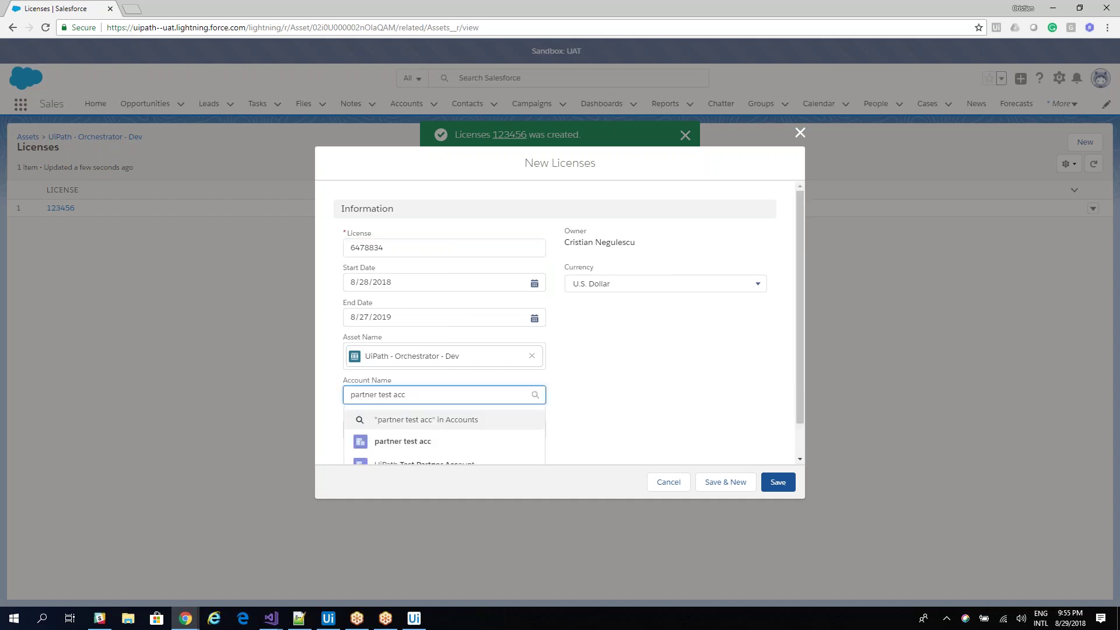
left_click(402, 441)
left_click(725, 486)
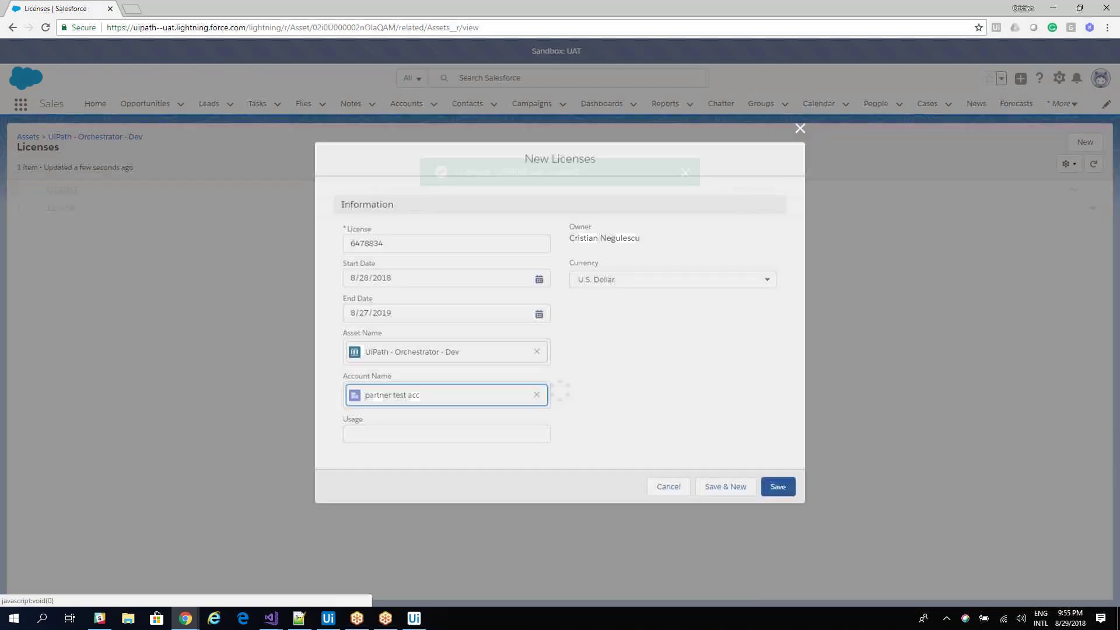
type("847583")
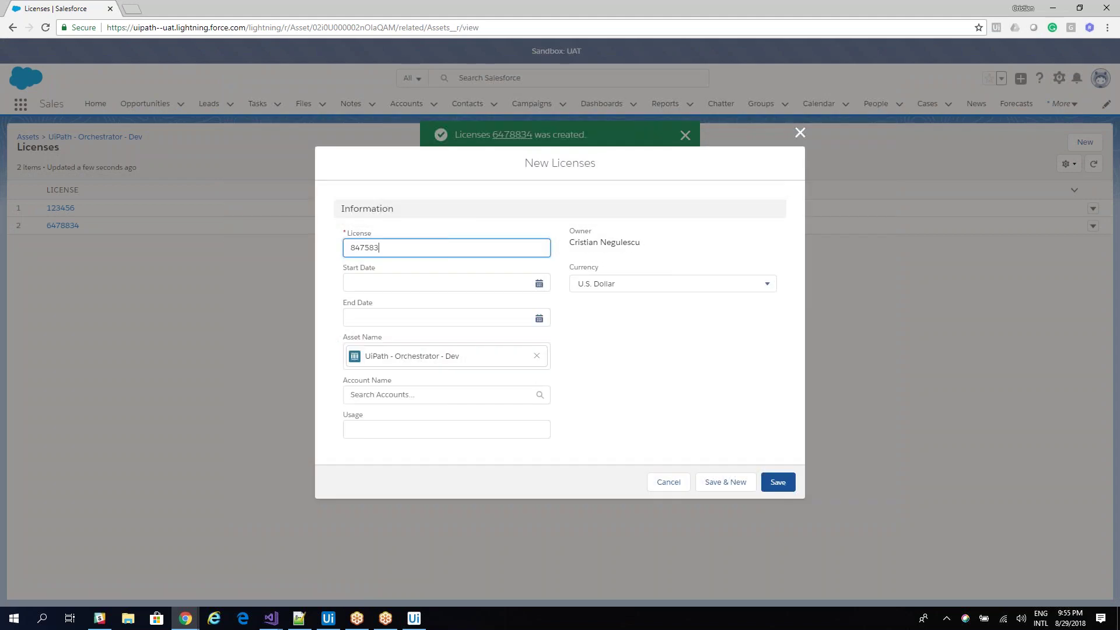
left_click(409, 395)
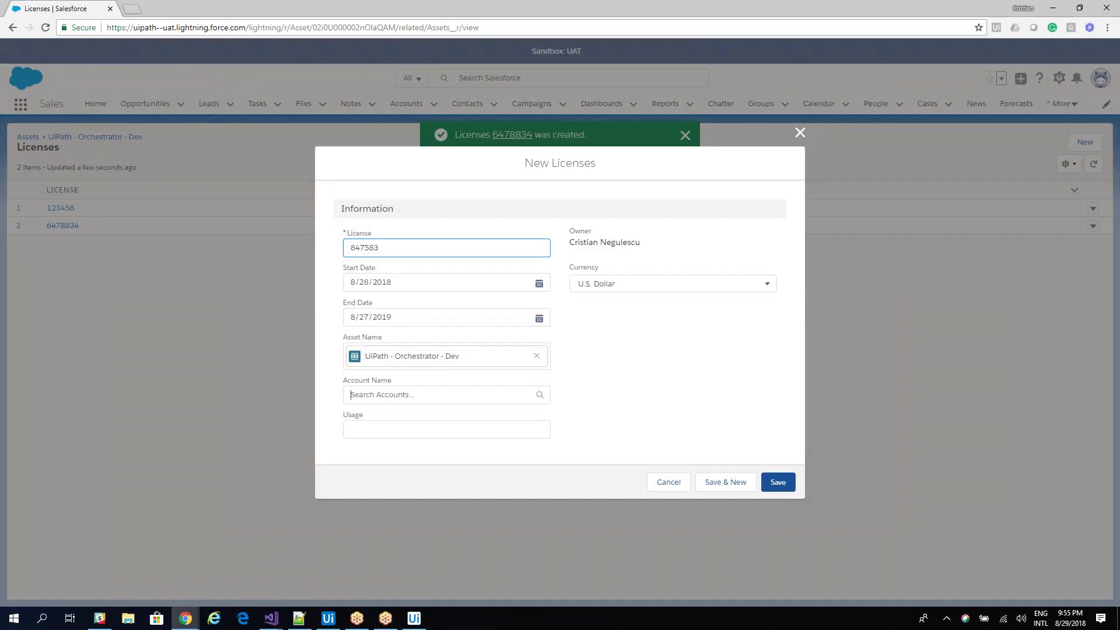
type("partner test acc")
left_click(403, 441)
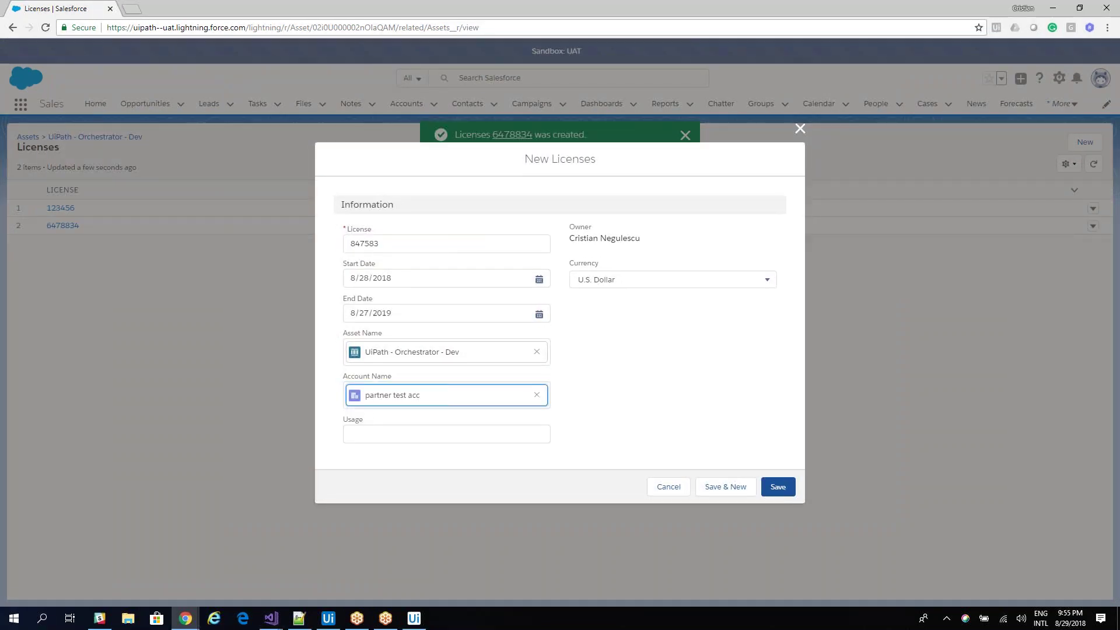
left_click(726, 487)
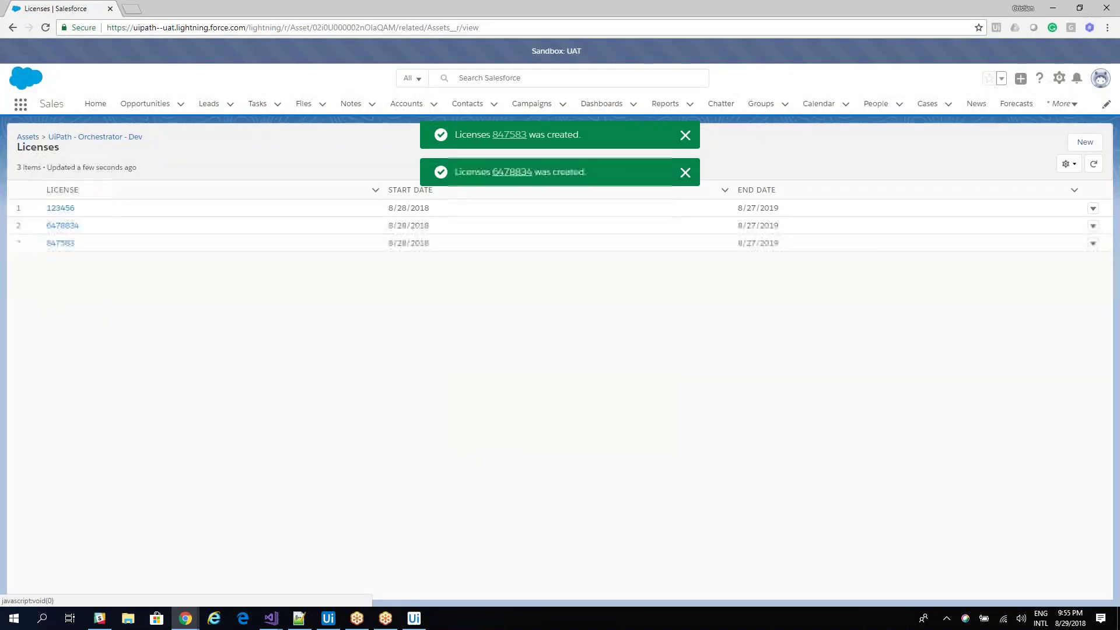
type("84753")
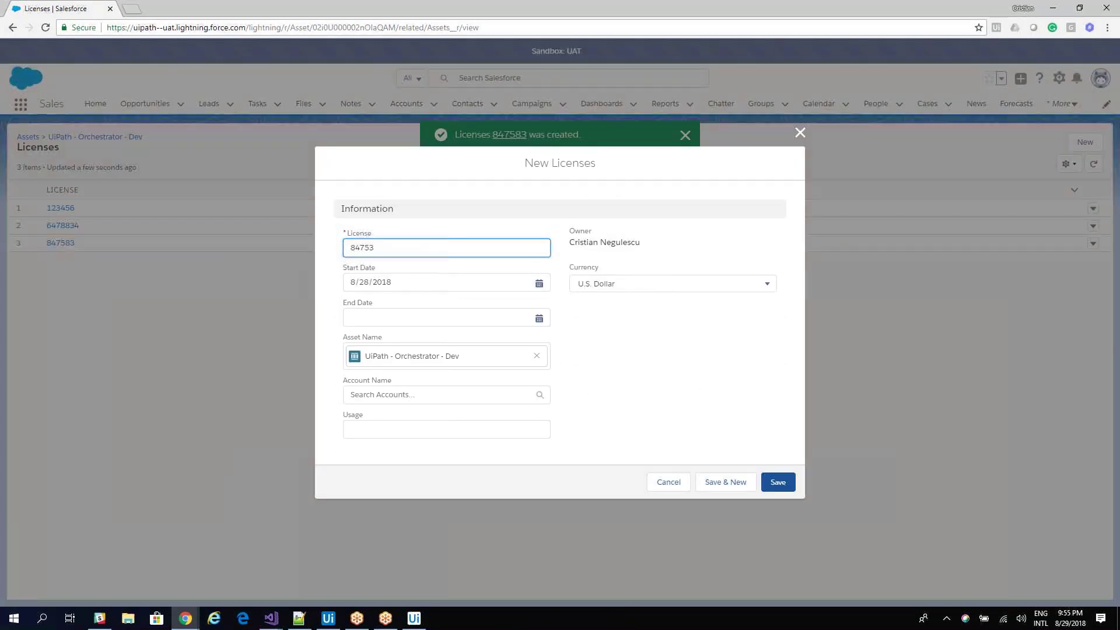
left_click(446, 395)
type("partner test acc")
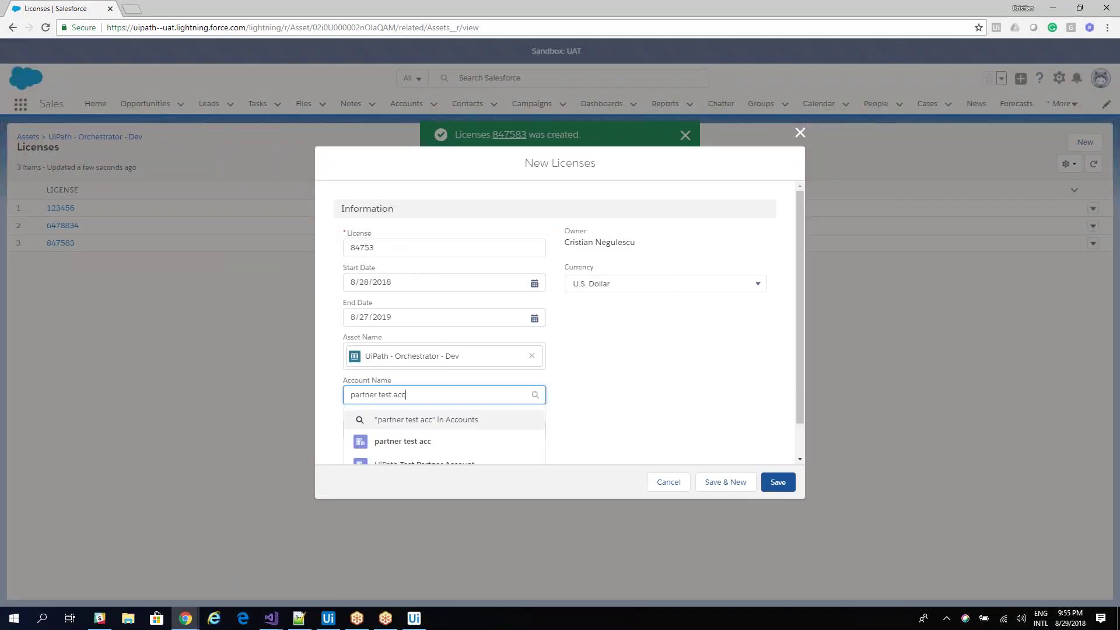
left_click(402, 441)
left_click(725, 486)
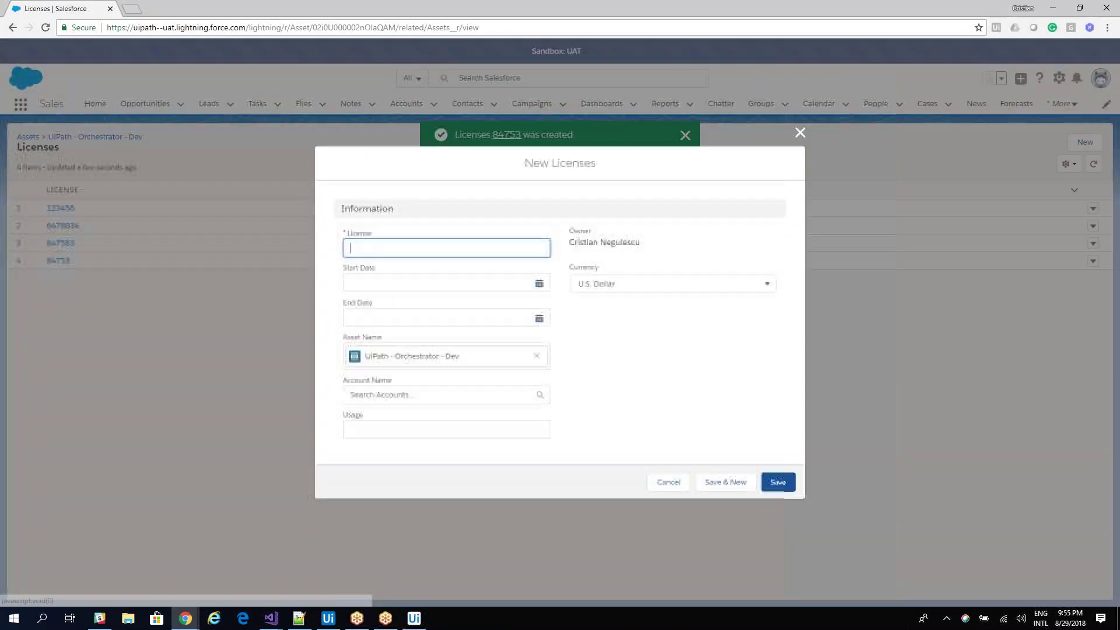
type("9439394")
left_click(437, 394)
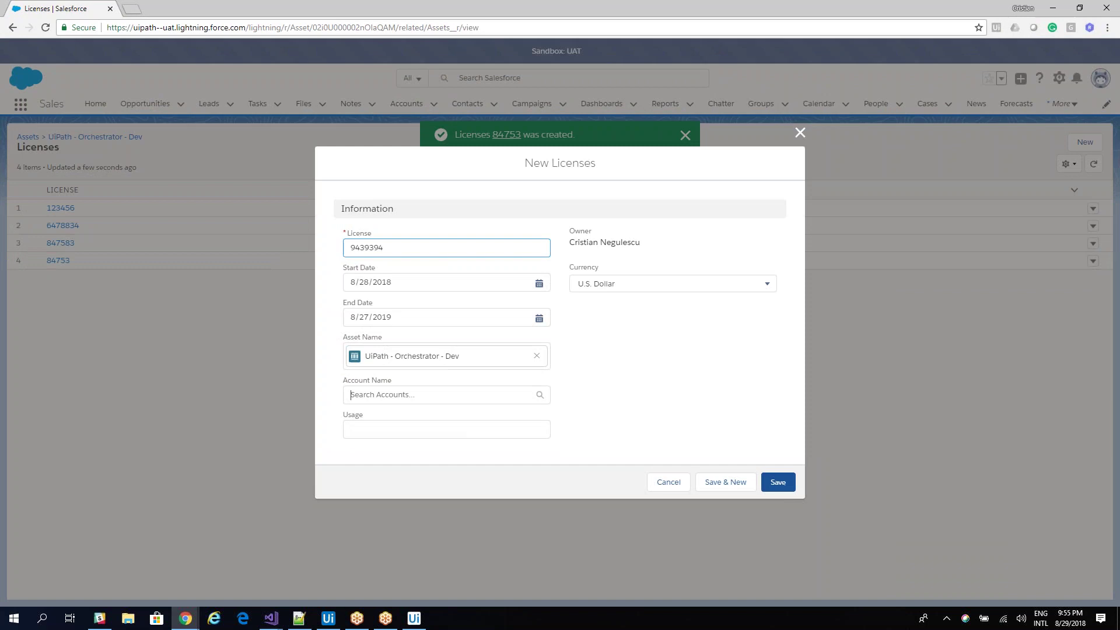
type("partner test acc")
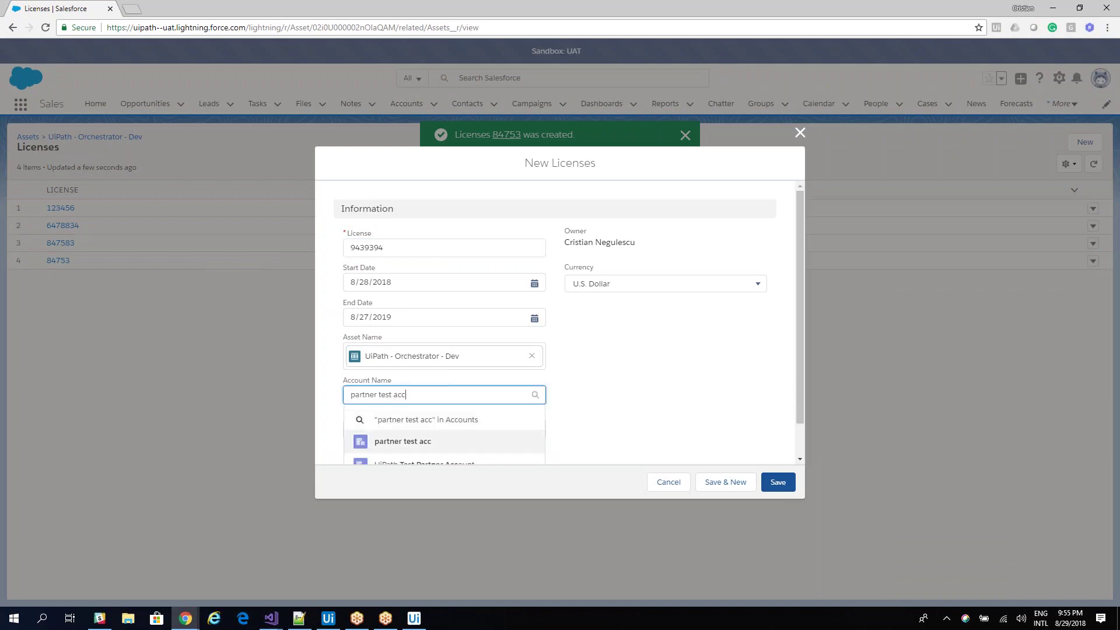
left_click(397, 440)
left_click(725, 487)
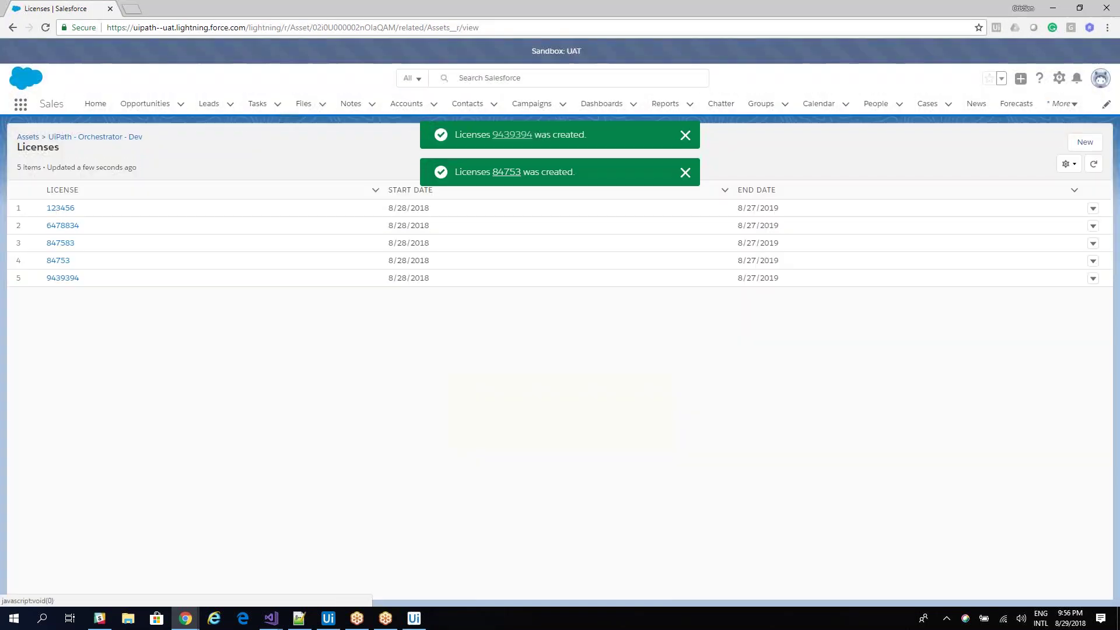
Dismiss the unused New License form, then check License Created on Orchestrator - Dev and save.
key("Escape")
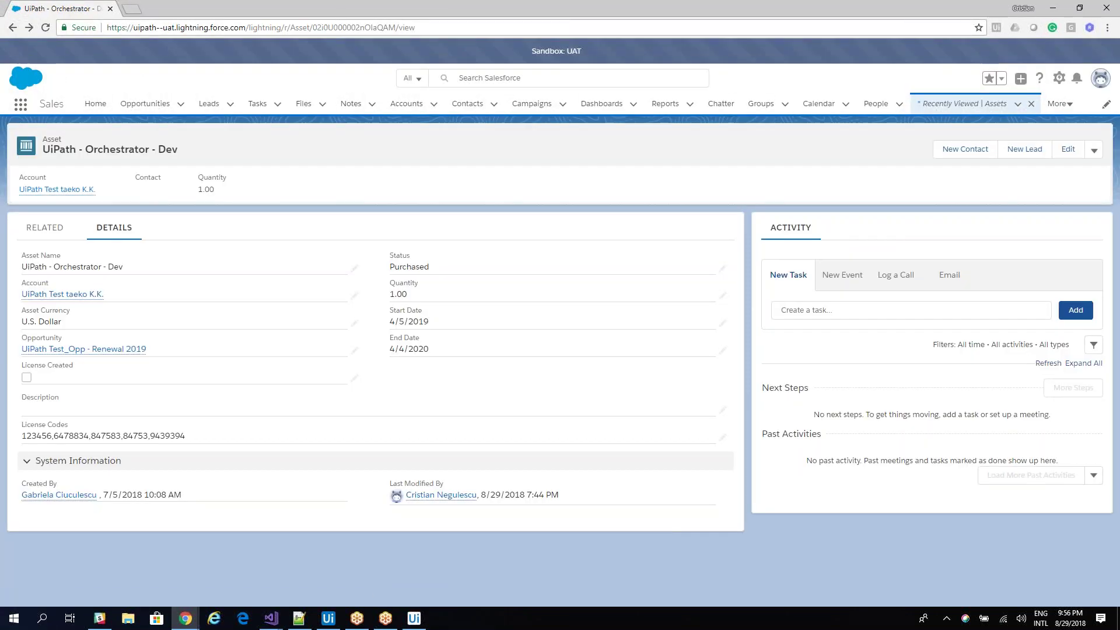
double_click(27, 380)
left_click(32, 436)
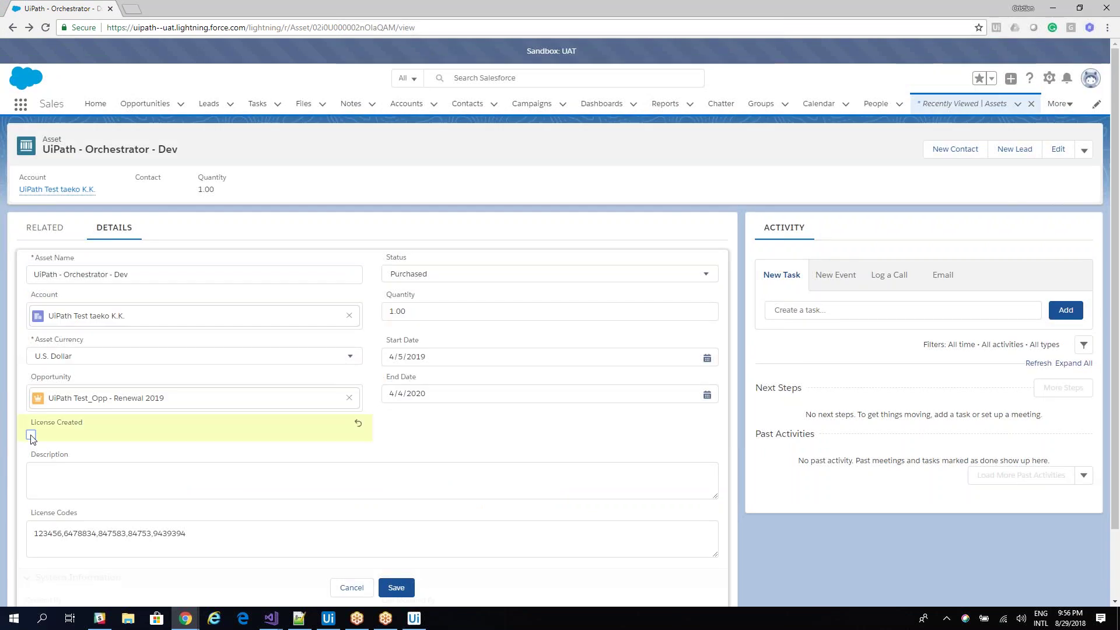
left_click(396, 588)
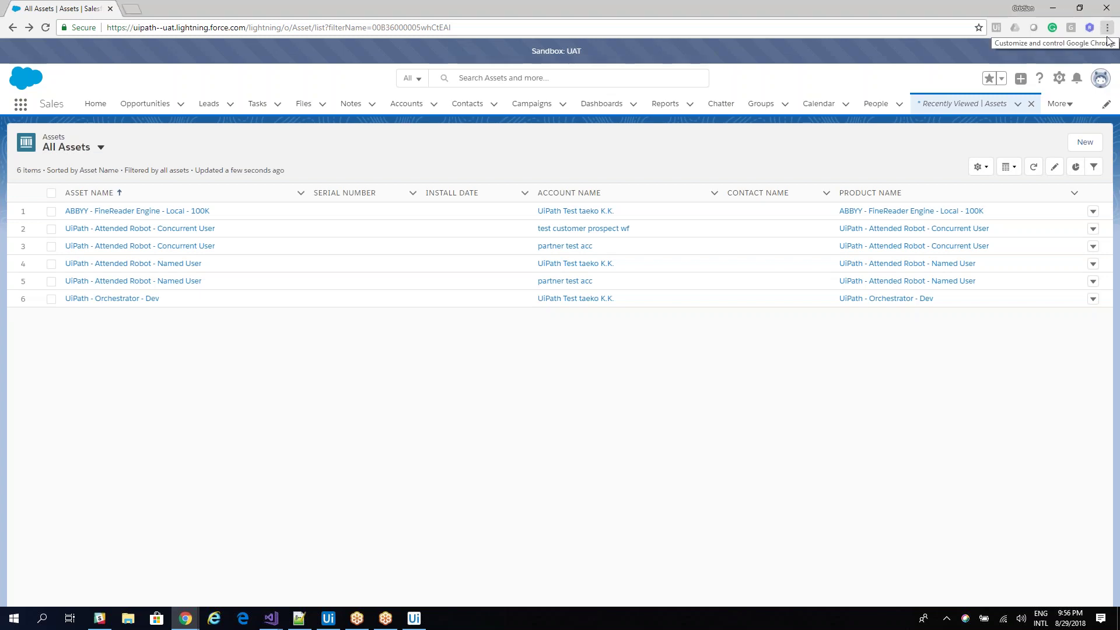
left_click(1102, 77)
left_click(1015, 147)
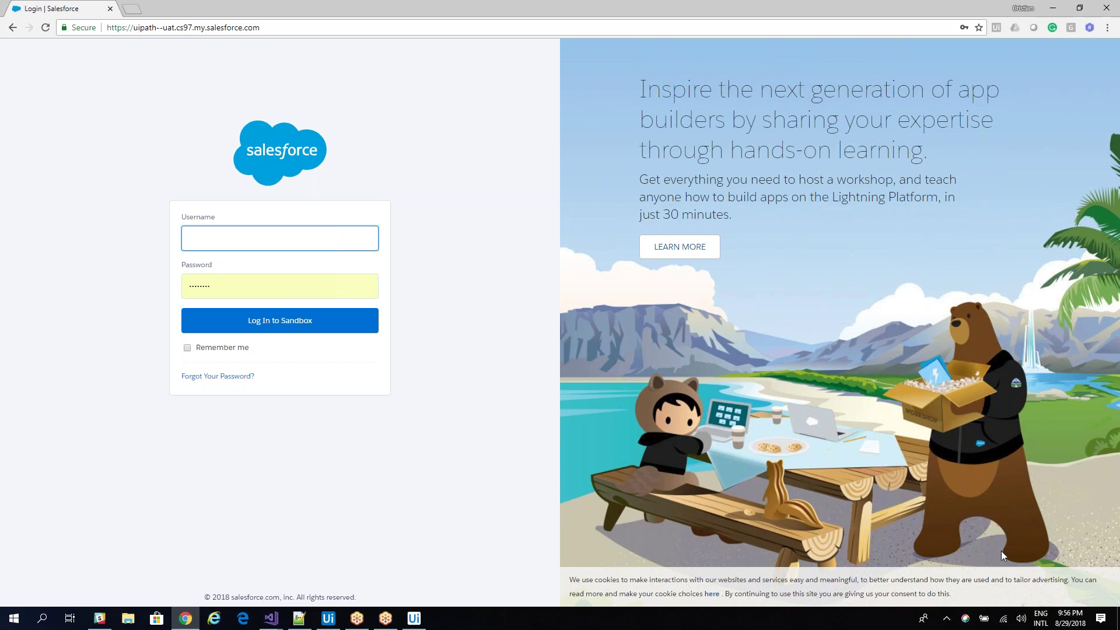
left_click(1076, 627)
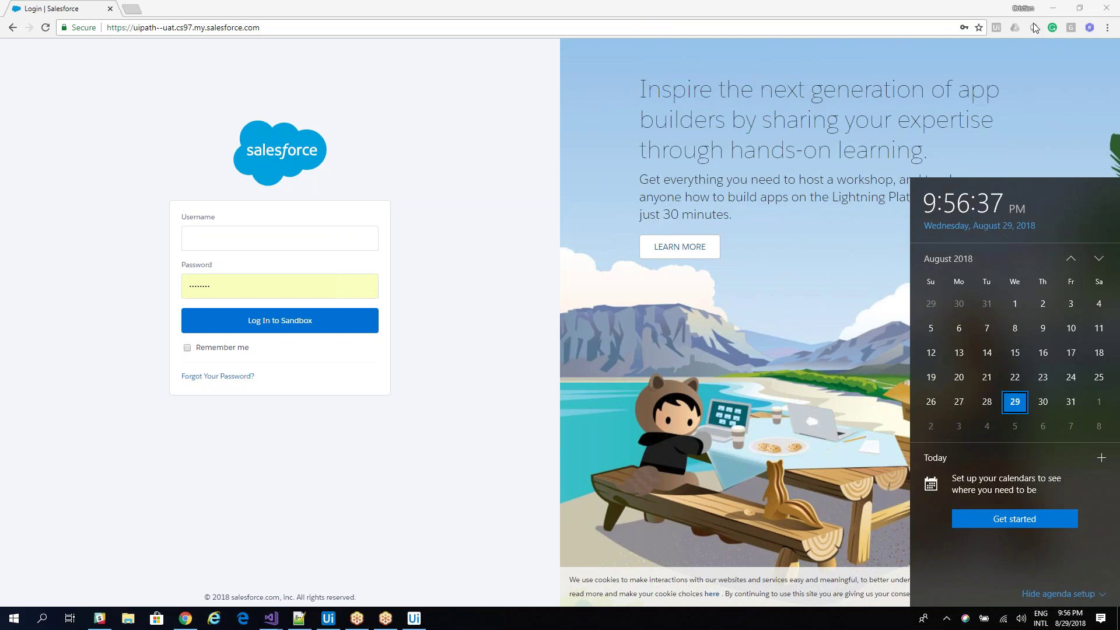
left_click(1030, 117)
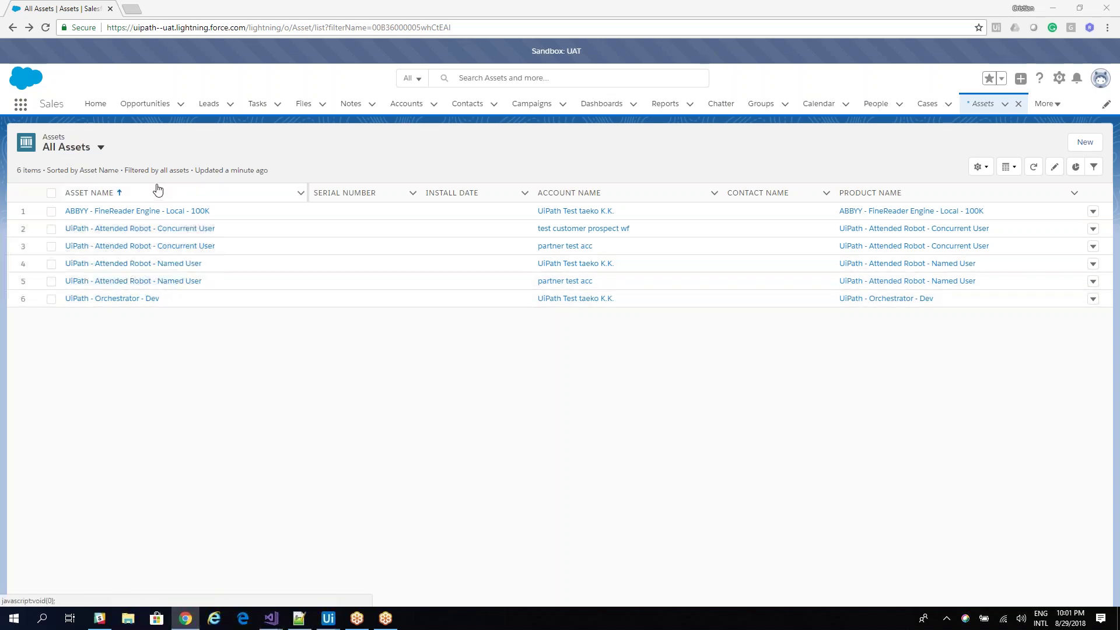
Confirm Named User and Orchestrator - Dev both show Licenses (0), then minimize Chrome.
left_click(165, 285)
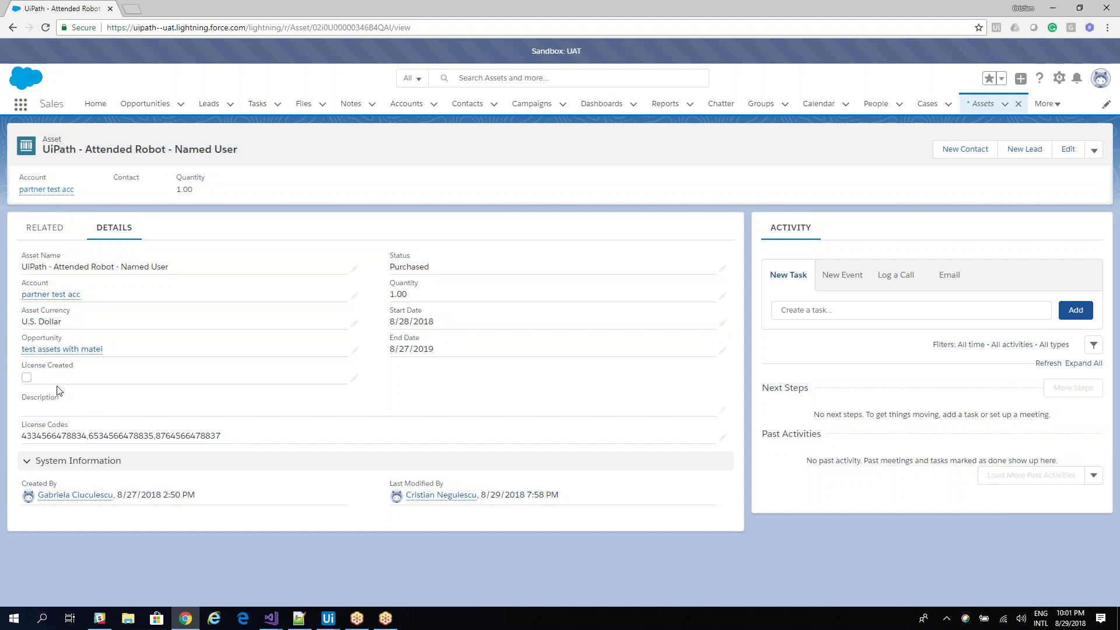
left_click(45, 228)
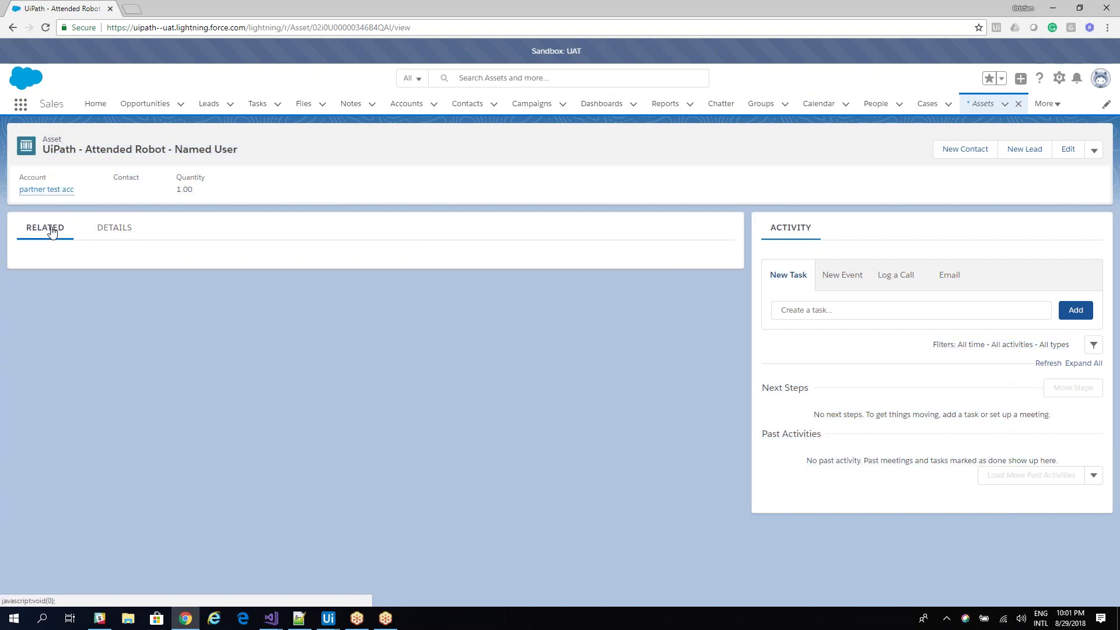
left_click(12, 27)
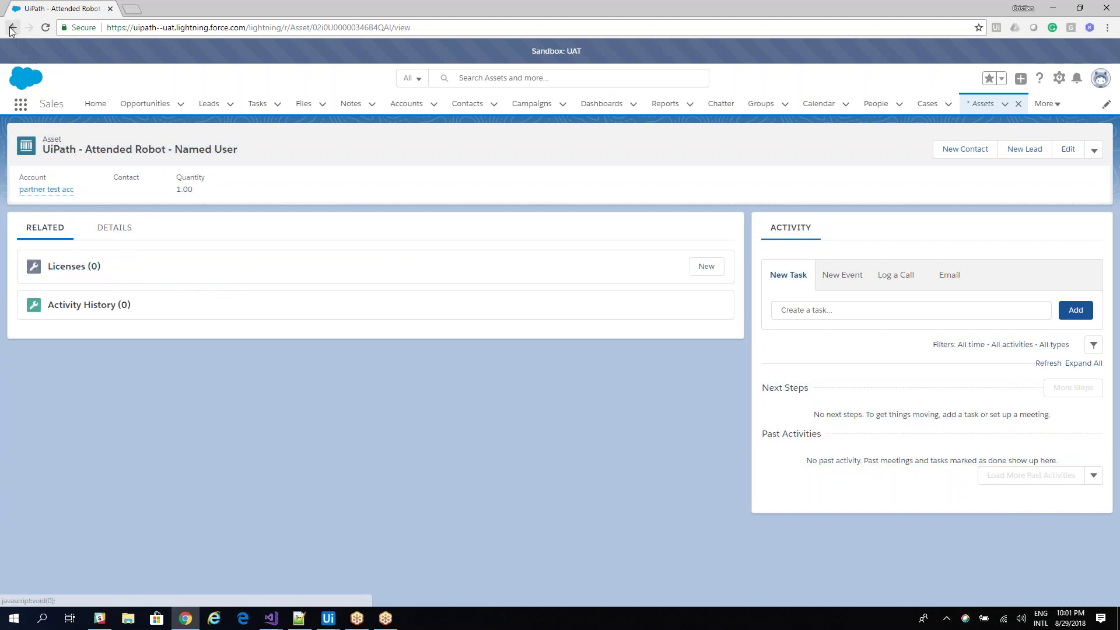
left_click(111, 298)
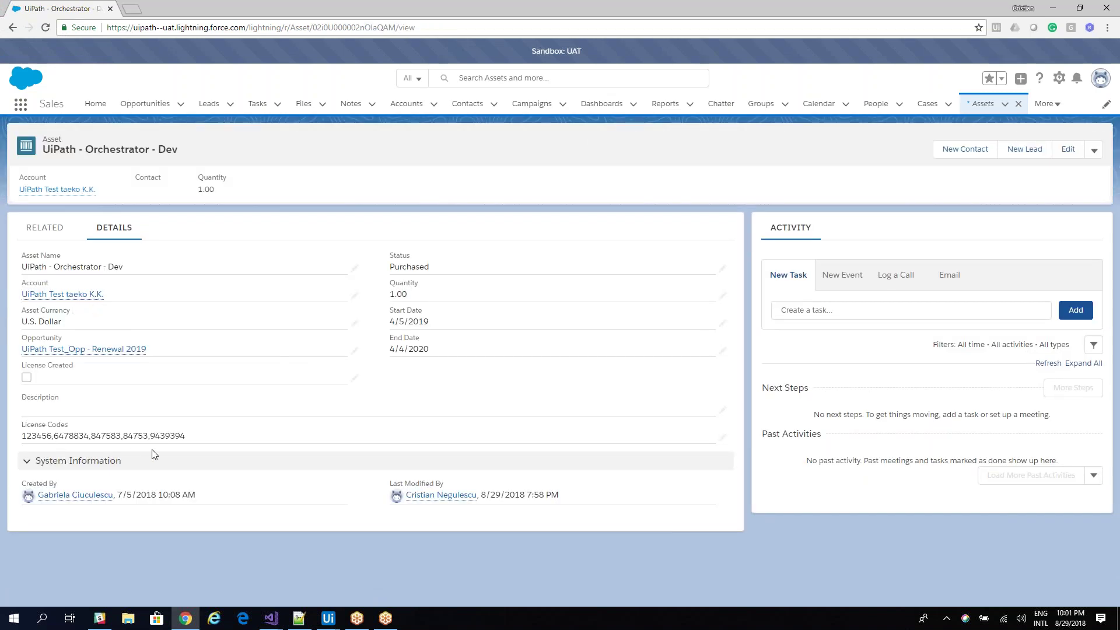
left_click(65, 243)
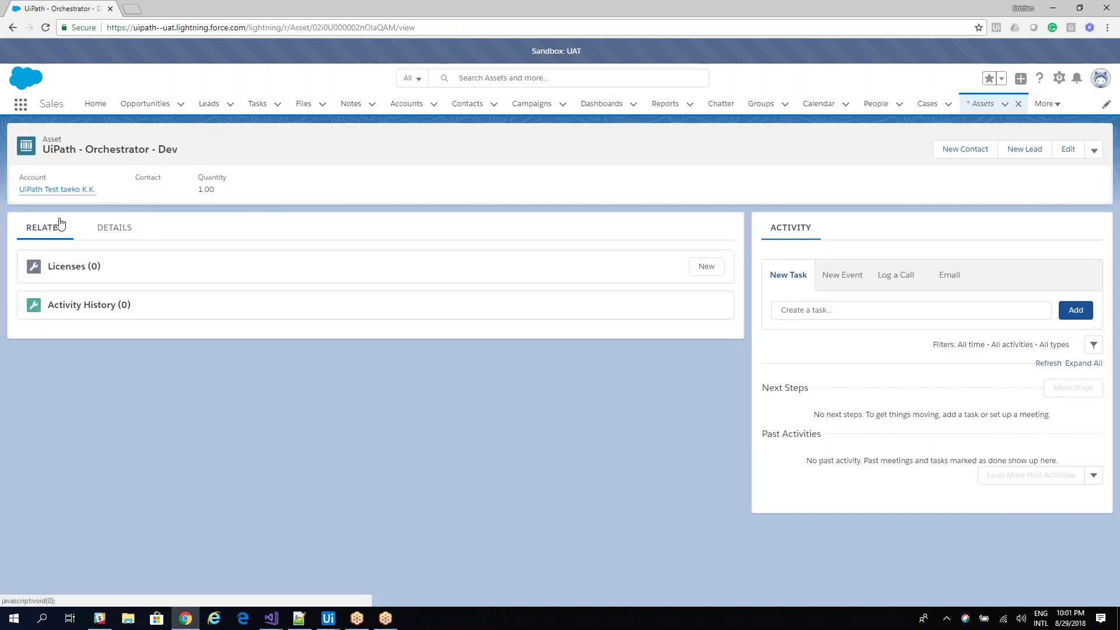
left_click(21, 105)
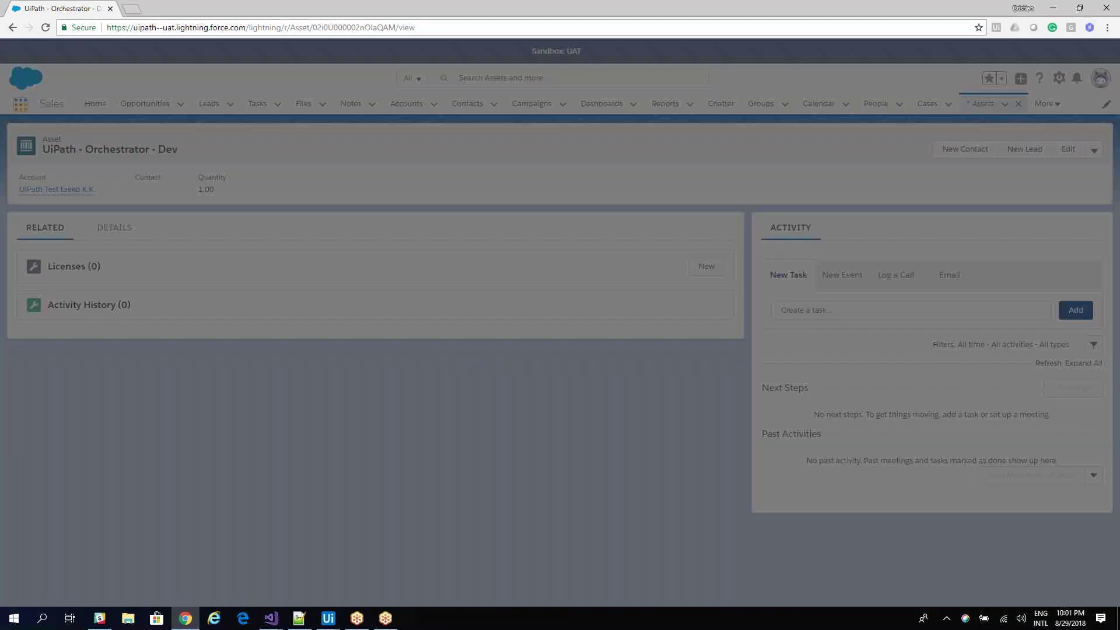
left_click(1107, 8)
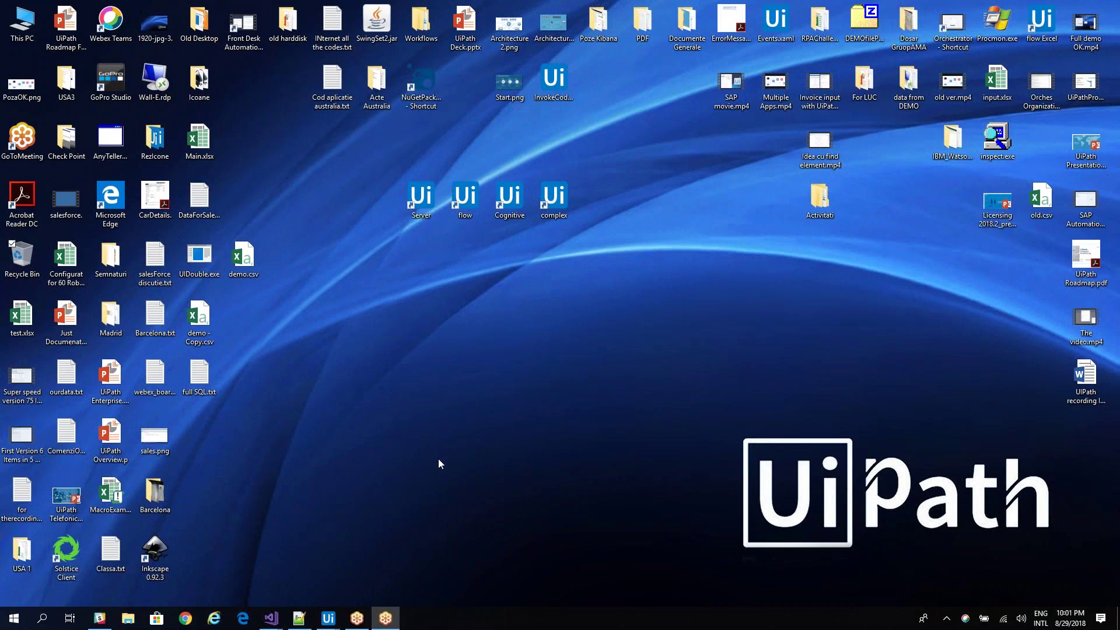
Restore UiPath Studio, note the time, run the license-creation workflow, then minimize Studio.
mouse_move(327, 618)
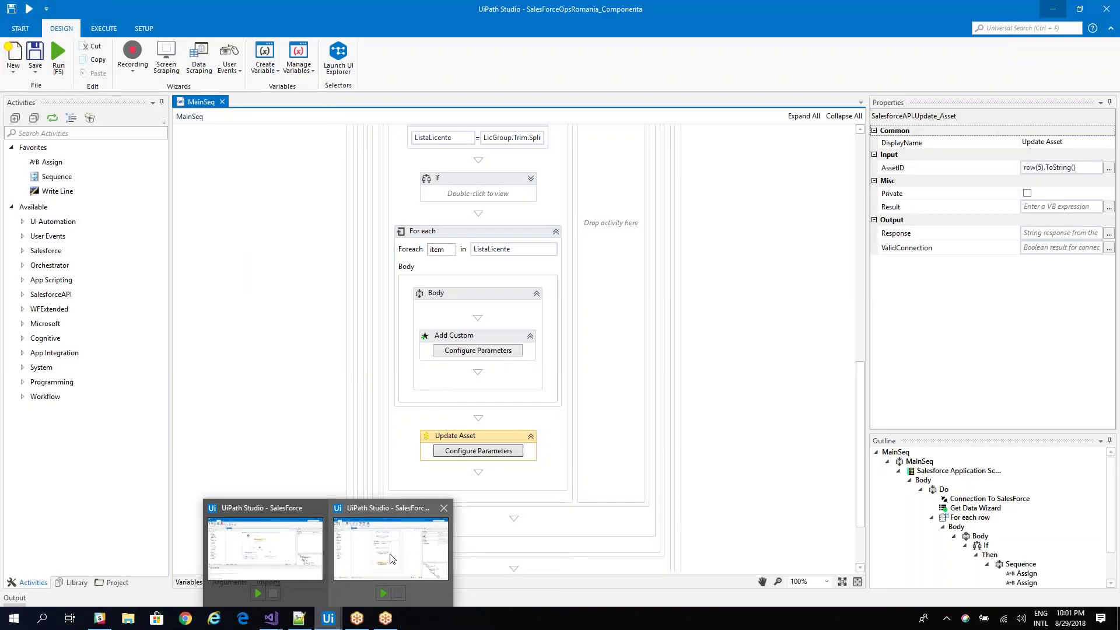
left_click(390, 559)
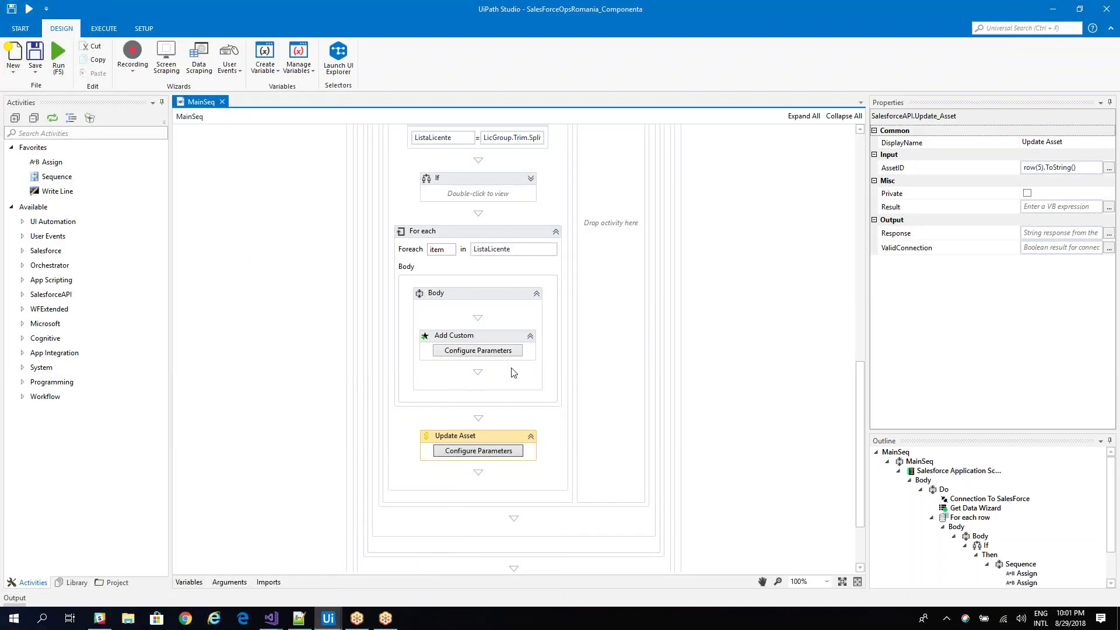
scroll(516, 371, "up", 10)
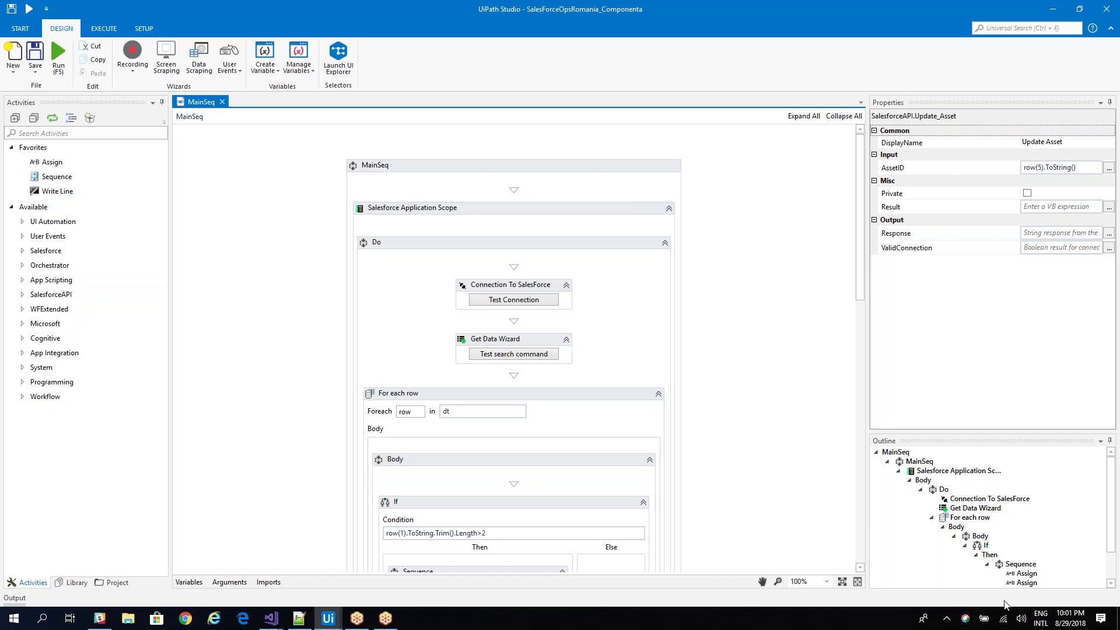
left_click(1061, 618)
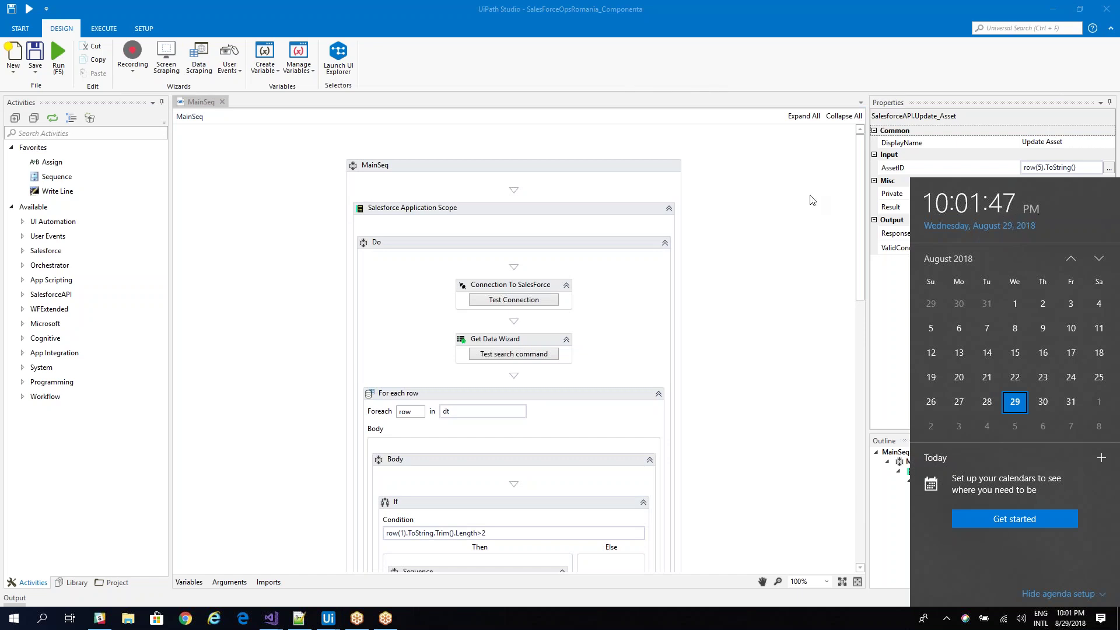
left_click(56, 53)
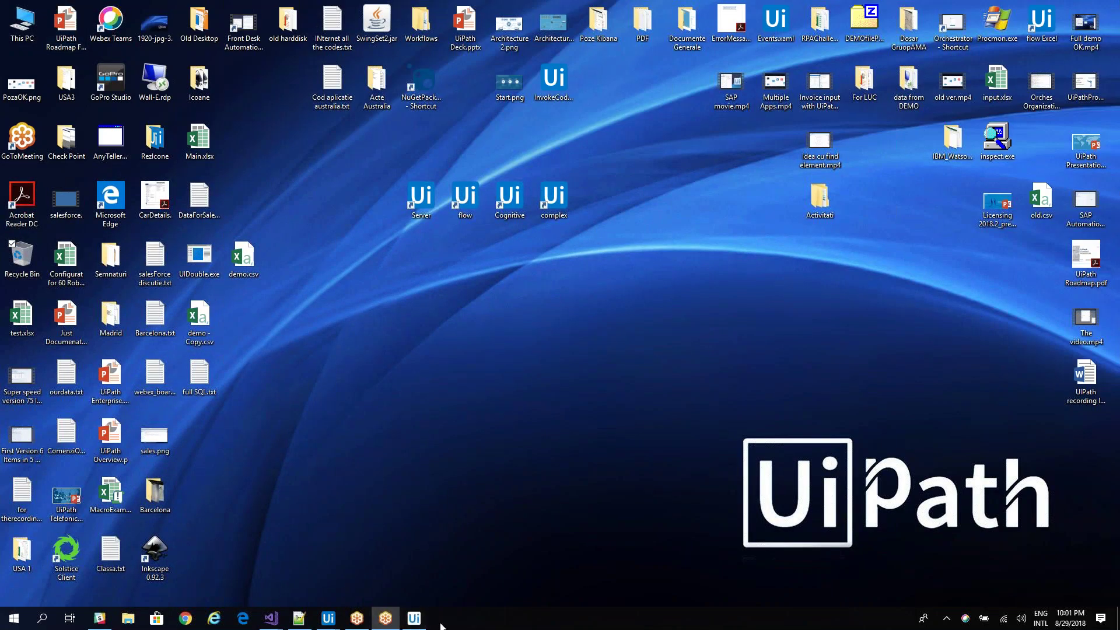
left_click(1063, 623)
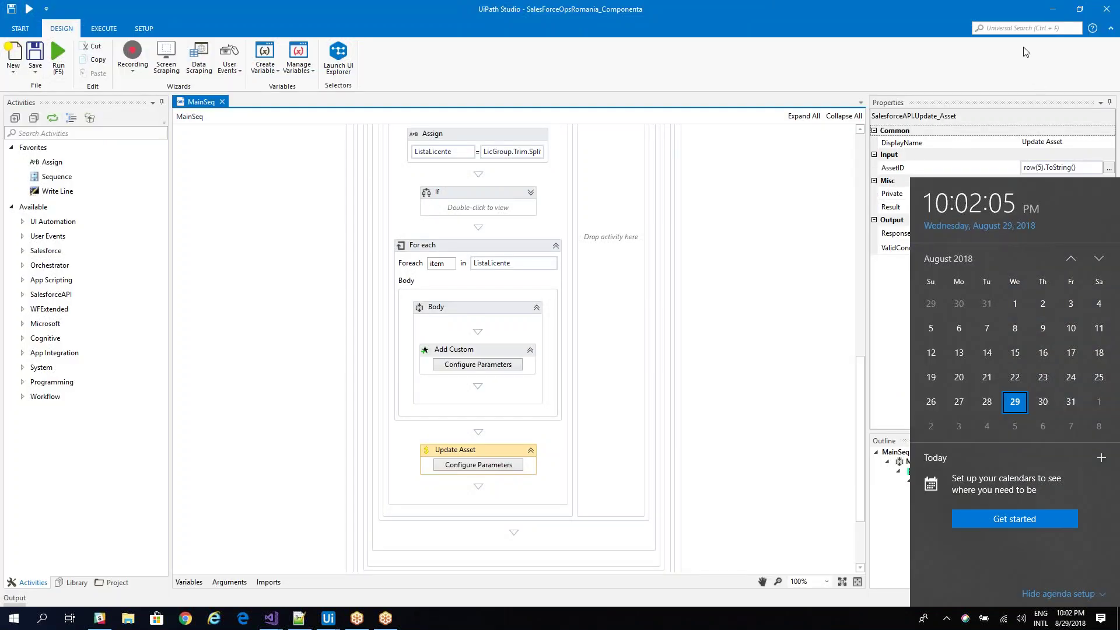
left_click(1053, 9)
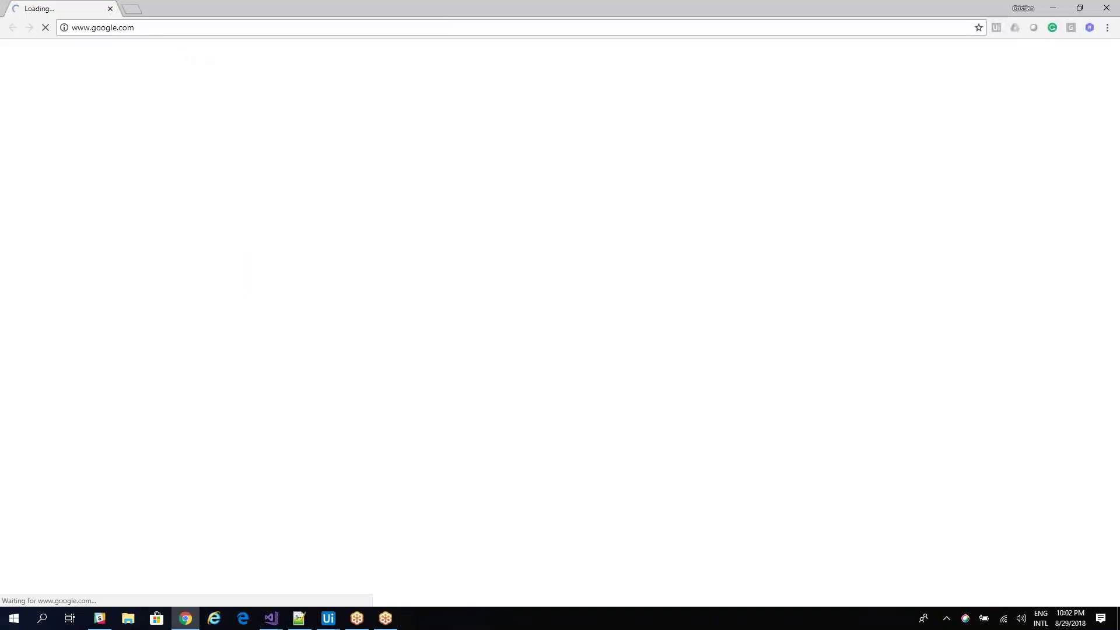
Go to test.salesforce.com and log in to the sandbox with the saved username and password.
left_click(154, 32)
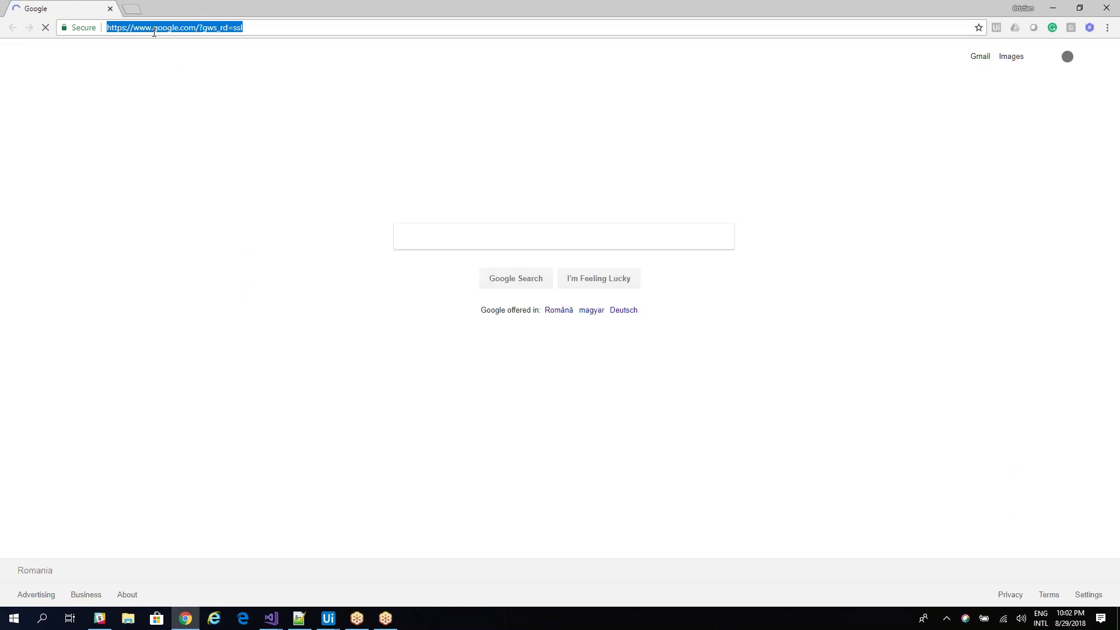
type("test")
key("Return")
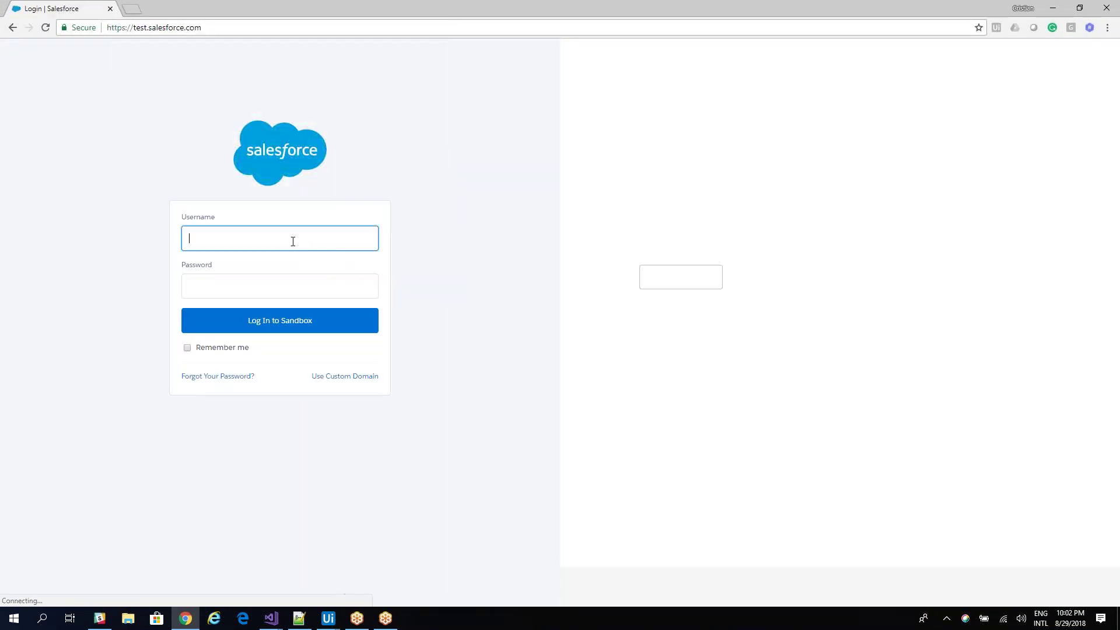
left_click(292, 242)
left_click(293, 273)
left_click(242, 290)
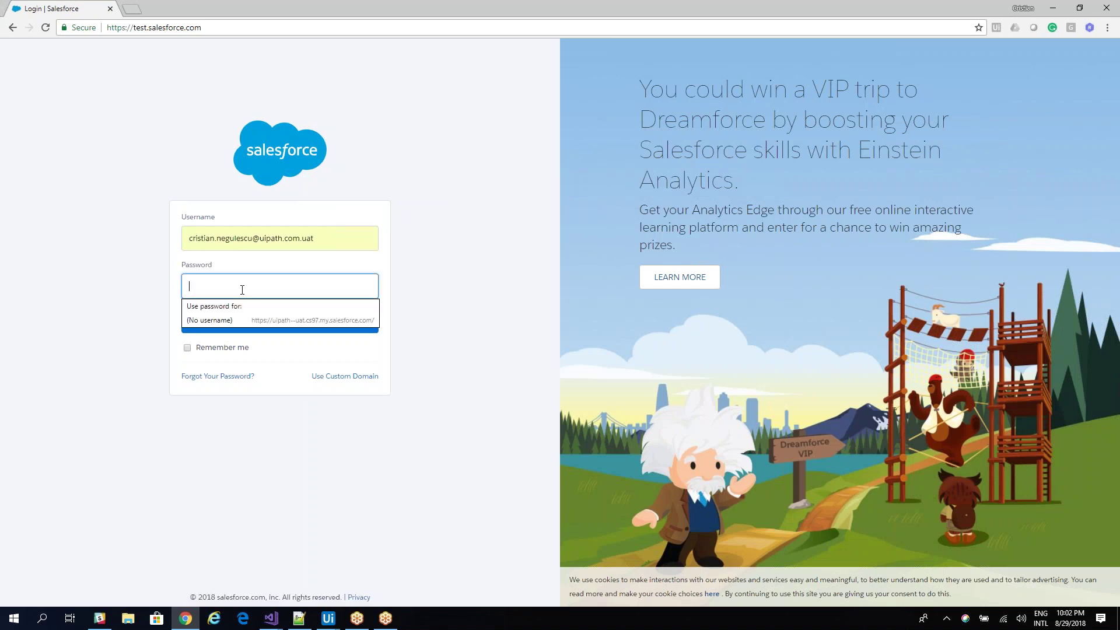
type("**")
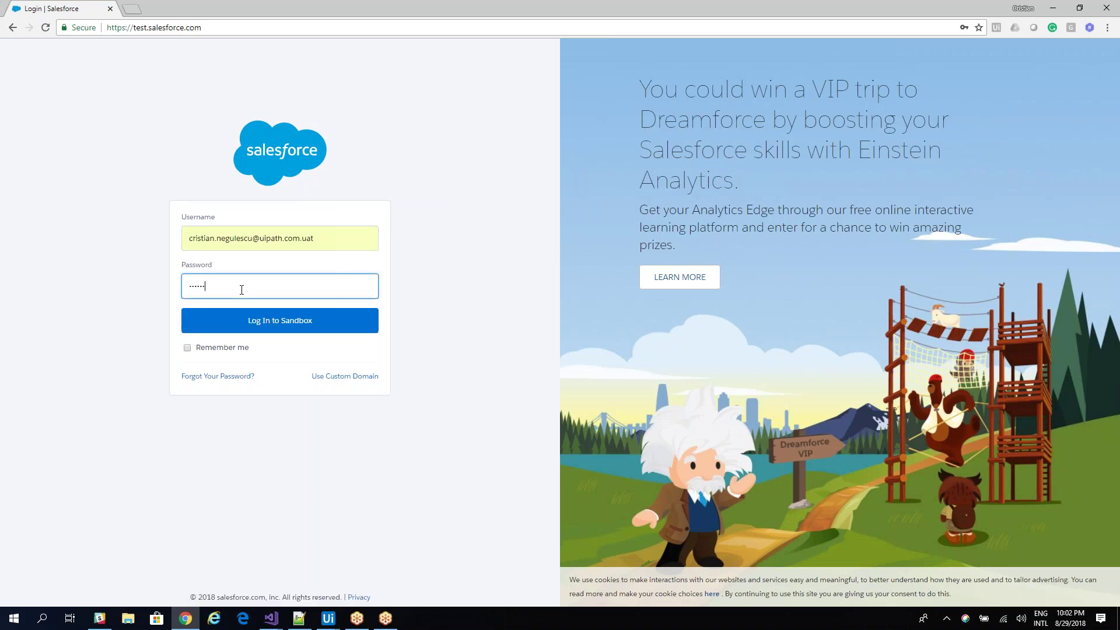
type("******")
left_click(275, 322)
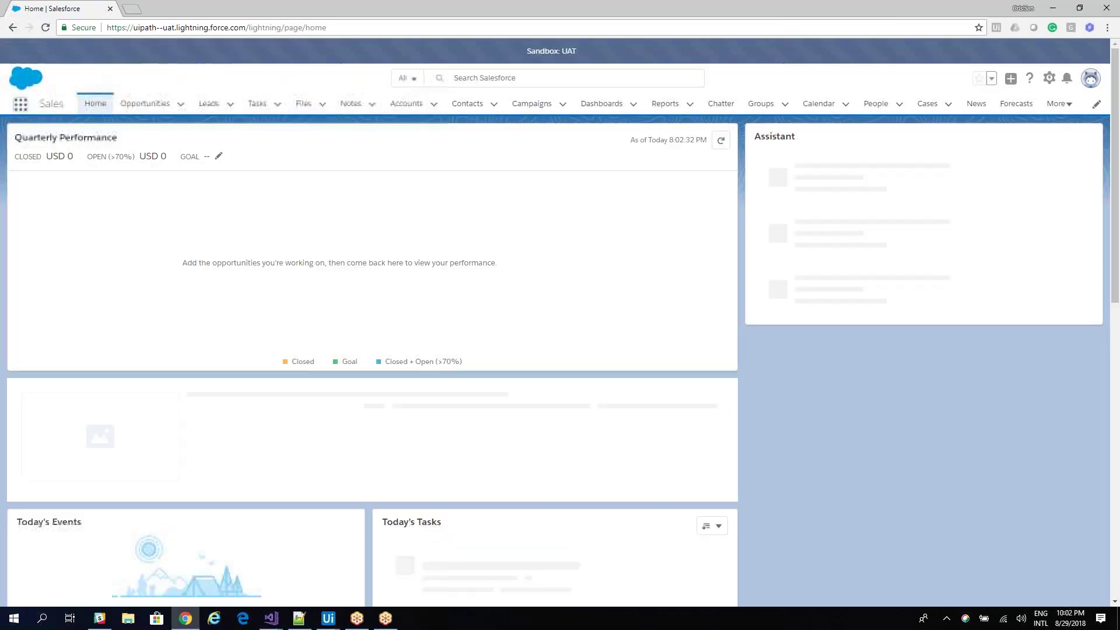
Open Assets from the App Launcher and switch to the All Assets view.
left_click(21, 105)
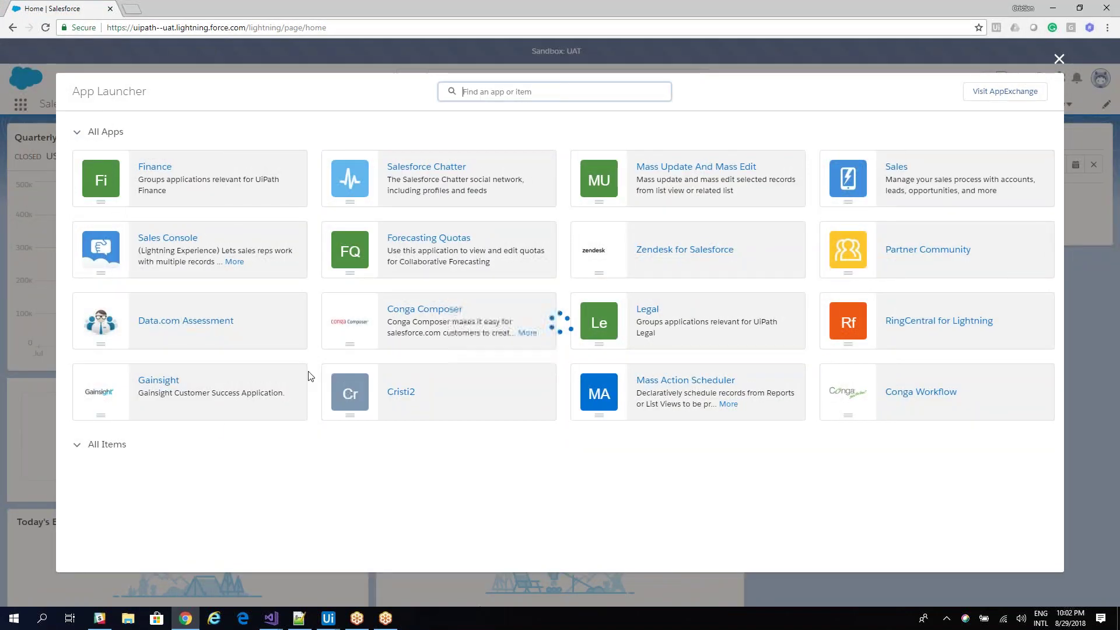
left_click(281, 487)
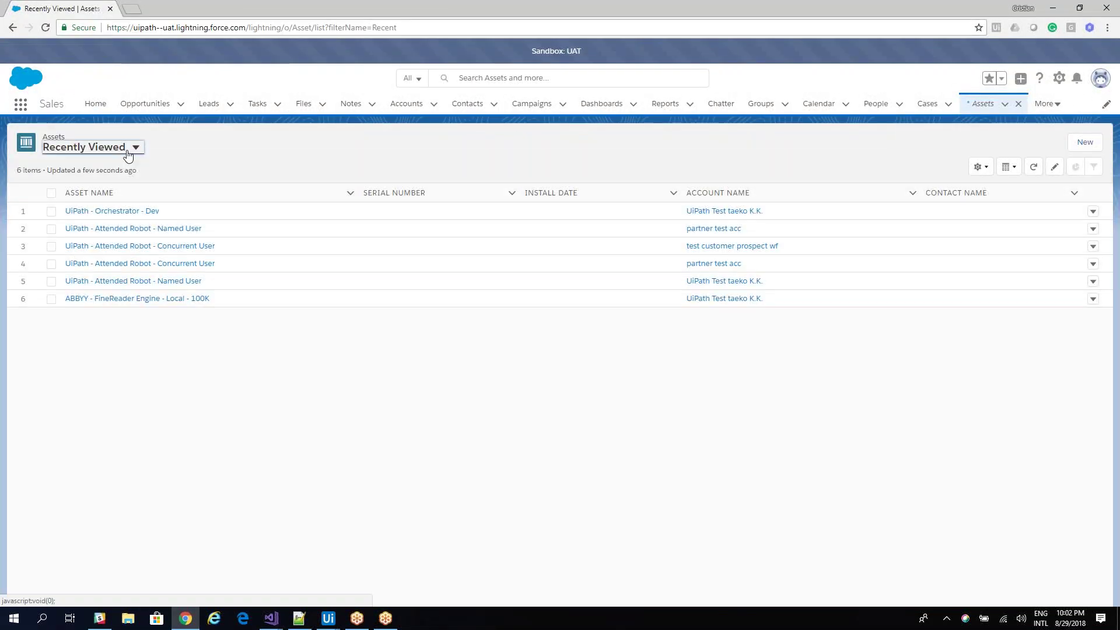
left_click(130, 147)
left_click(85, 187)
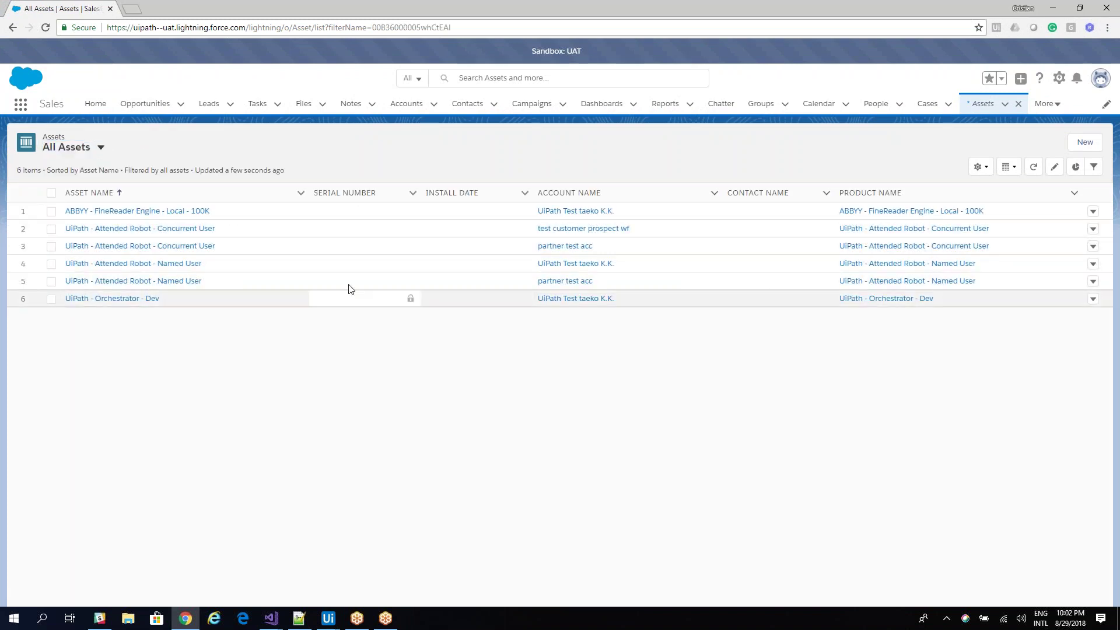
Confirm the Named User asset lists three licenses and Orchestrator - Dev lists five.
left_click(186, 282)
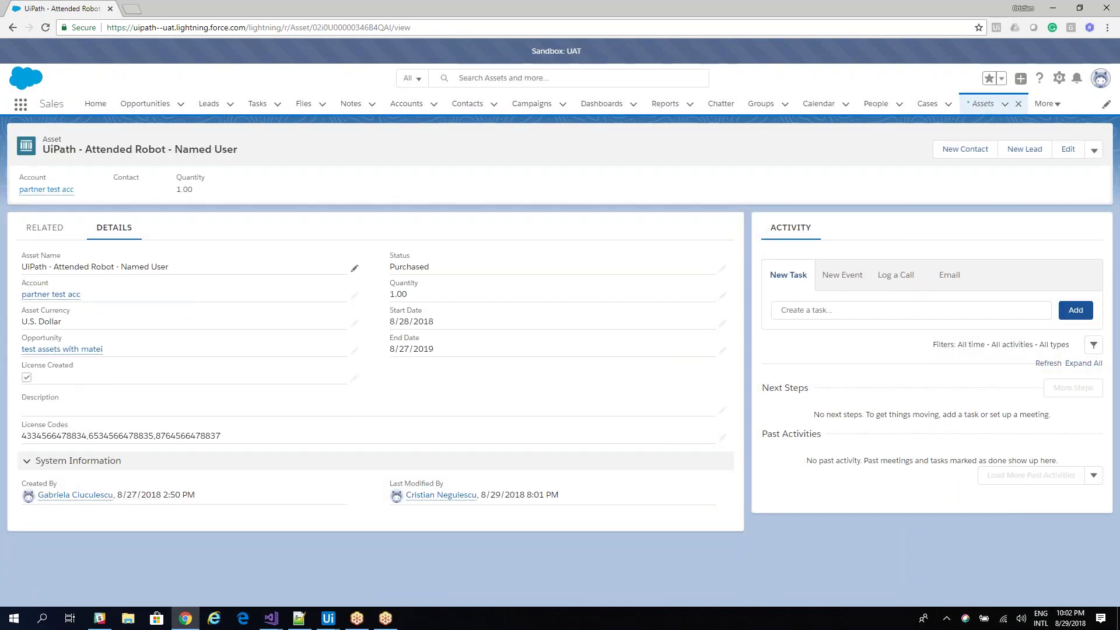
left_click(45, 227)
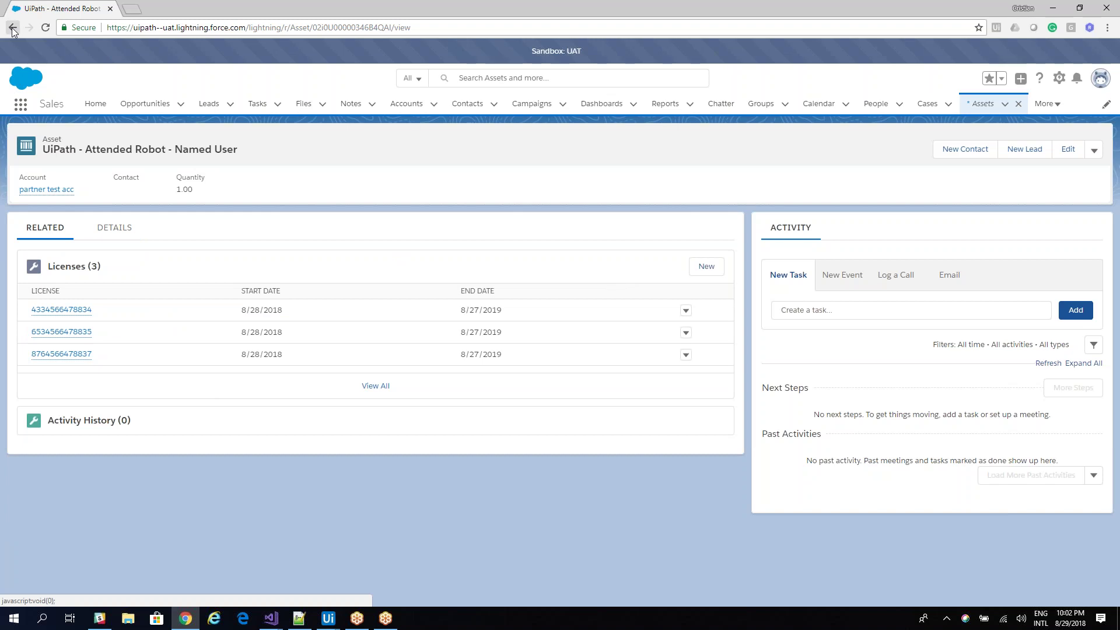
left_click(12, 28)
left_click(129, 303)
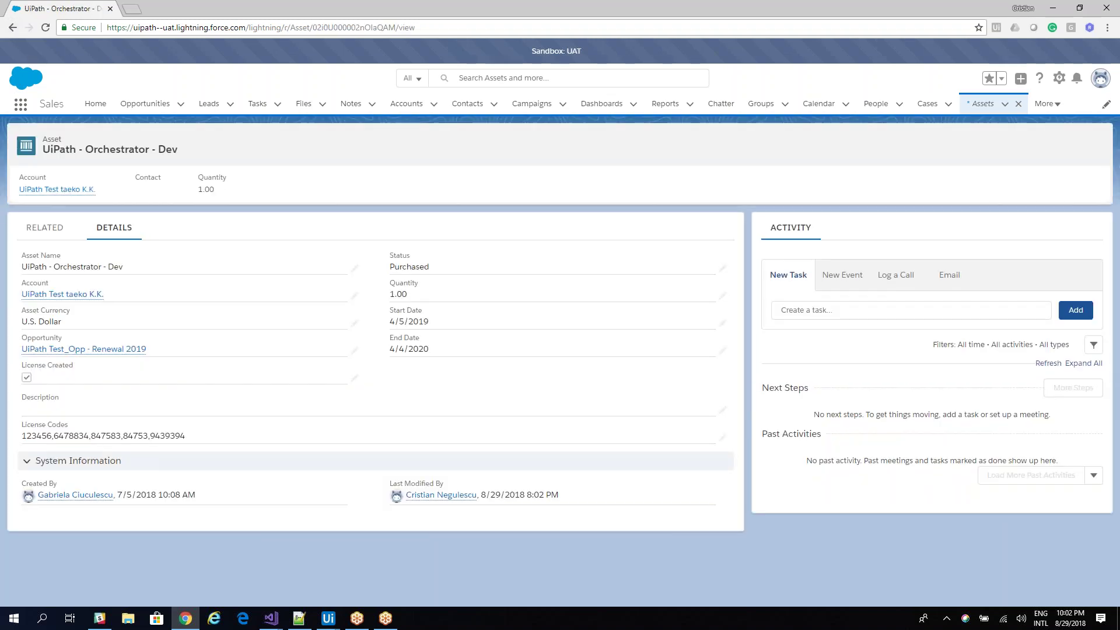
left_click(53, 227)
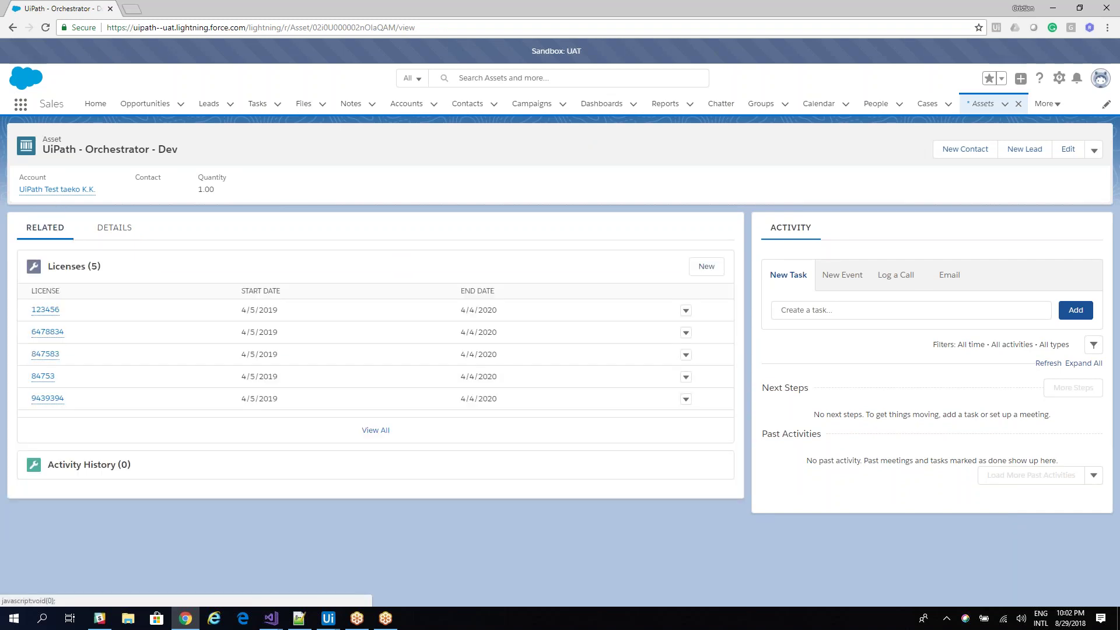